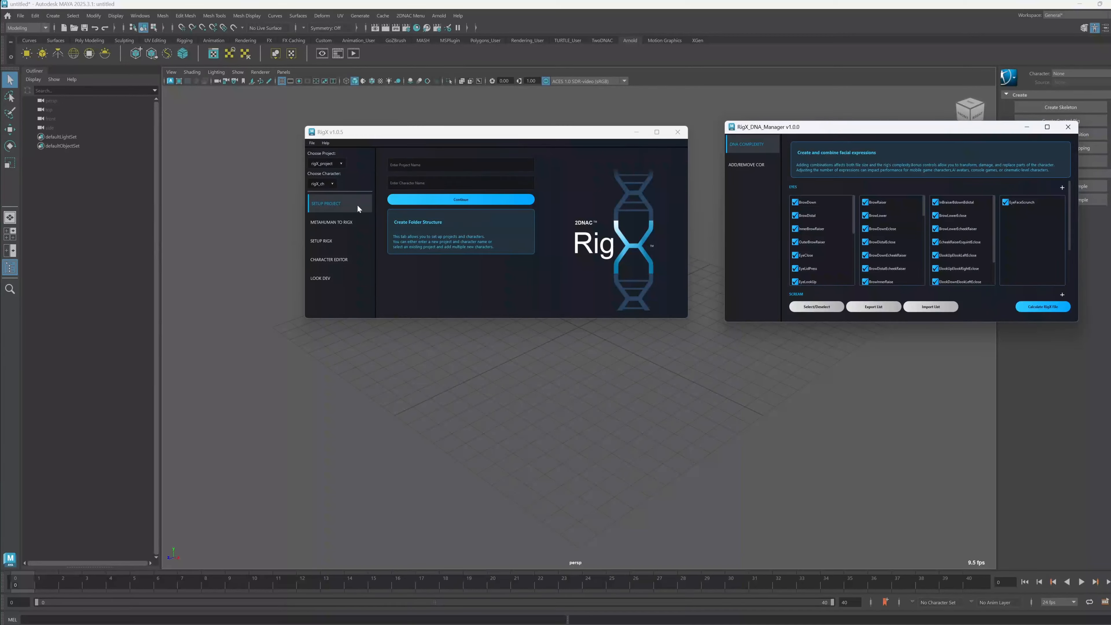
Step: Move the RigX window aside and examine the imported neutral head meshes from the front in the viewport
left_click(329, 206)
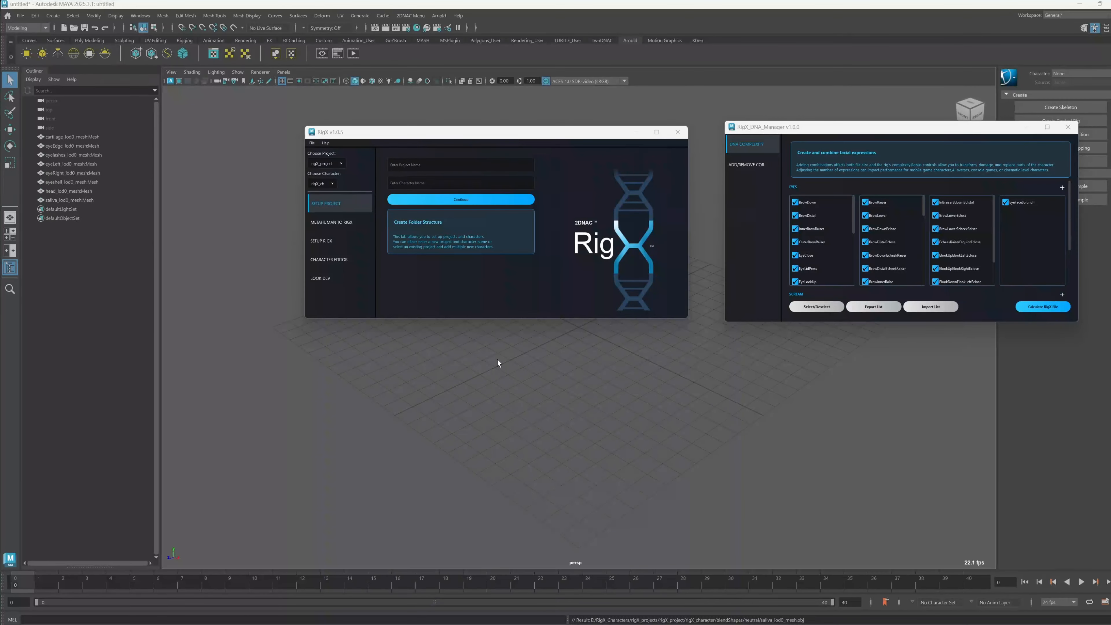
left_click_drag(507, 134, 759, 130)
left_click(385, 237)
key("f")
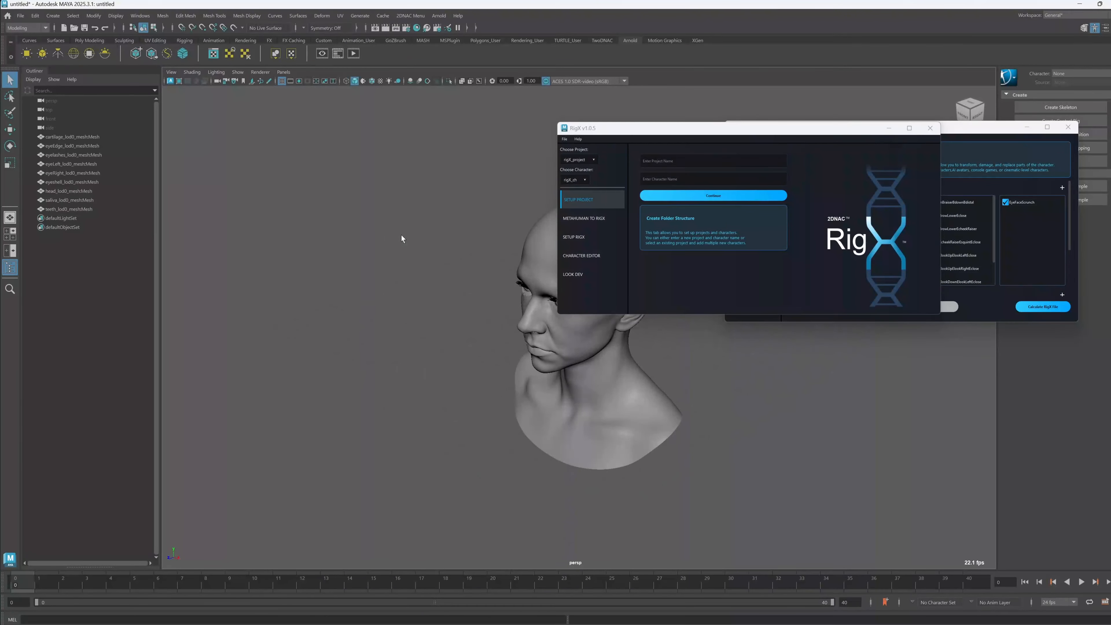
left_click_drag(401, 235, 433, 263, "alt")
middle_click_drag(433, 263, 239, 299, "alt")
right_click_drag(239, 299, 280, 324, "alt")
middle_click_drag(280, 323, 476, 306, "alt")
left_click_drag(287, 196, 462, 378)
right_click_drag(585, 488, 556, 421, "alt")
middle_click_drag(556, 421, 534, 397, "alt")
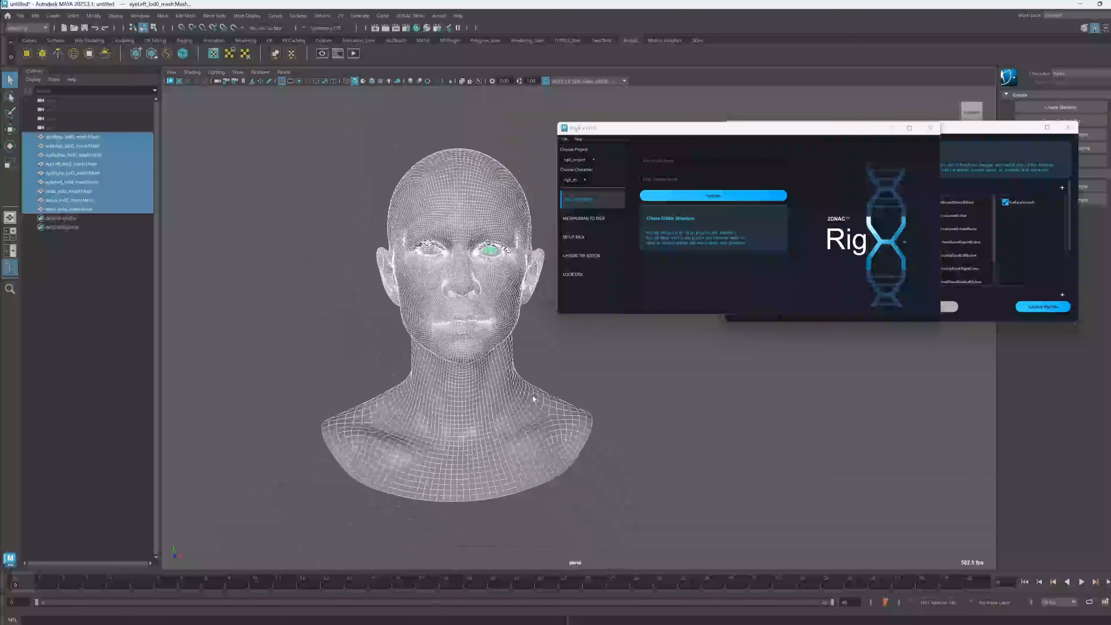
Step: Clear the selection and check individual lod0 meshes in the Outliner, such as the cartilage, right eye and saliva
left_click(280, 258)
left_click(75, 136)
left_click(77, 173)
left_click(77, 200)
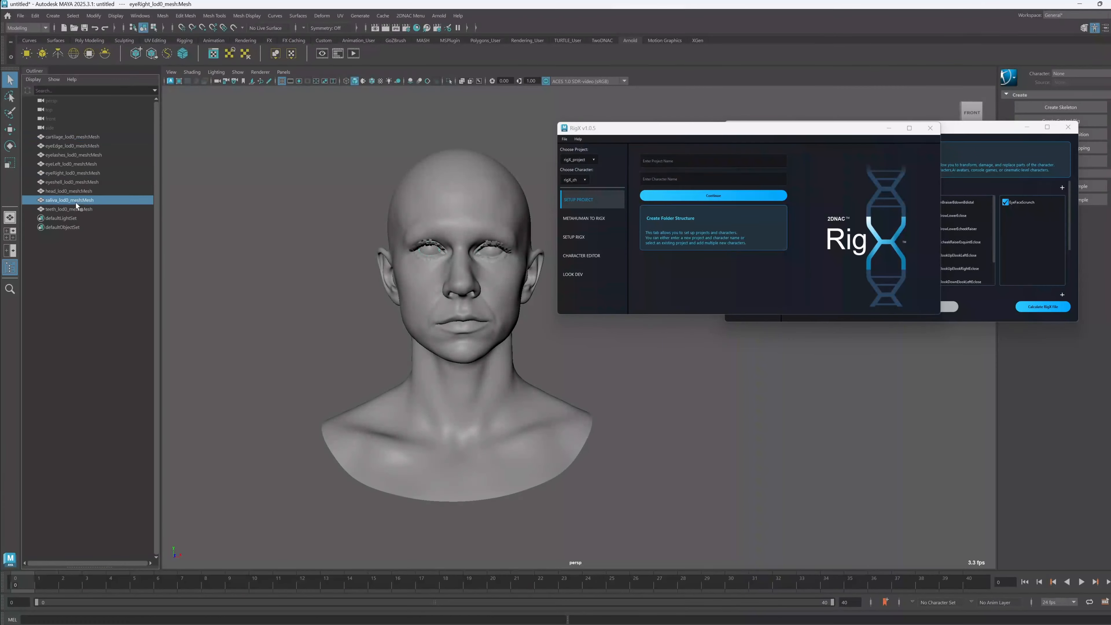
left_click(78, 173)
left_click(82, 146)
left_click(83, 200)
Step: Start a new empty scene, discarding the imported head meshes without saving
left_click(21, 15)
left_click(57, 35)
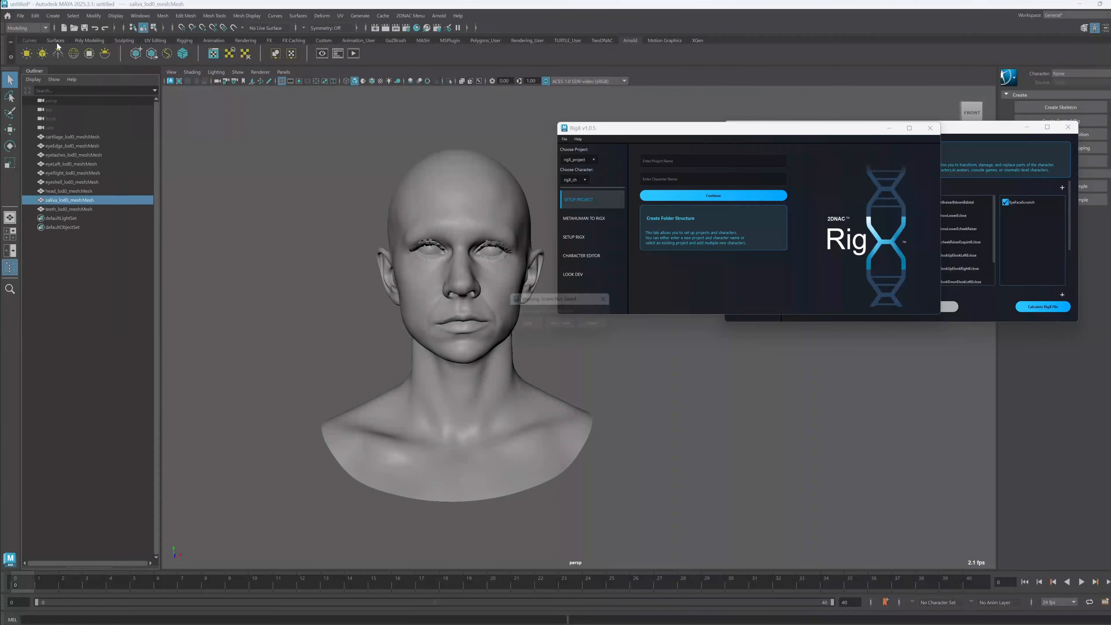
left_click(560, 323)
Step: Set up the selected RigX character's rig for editing with the Metahuman_topo topology and accept the warning
left_click_drag(685, 136, 435, 134)
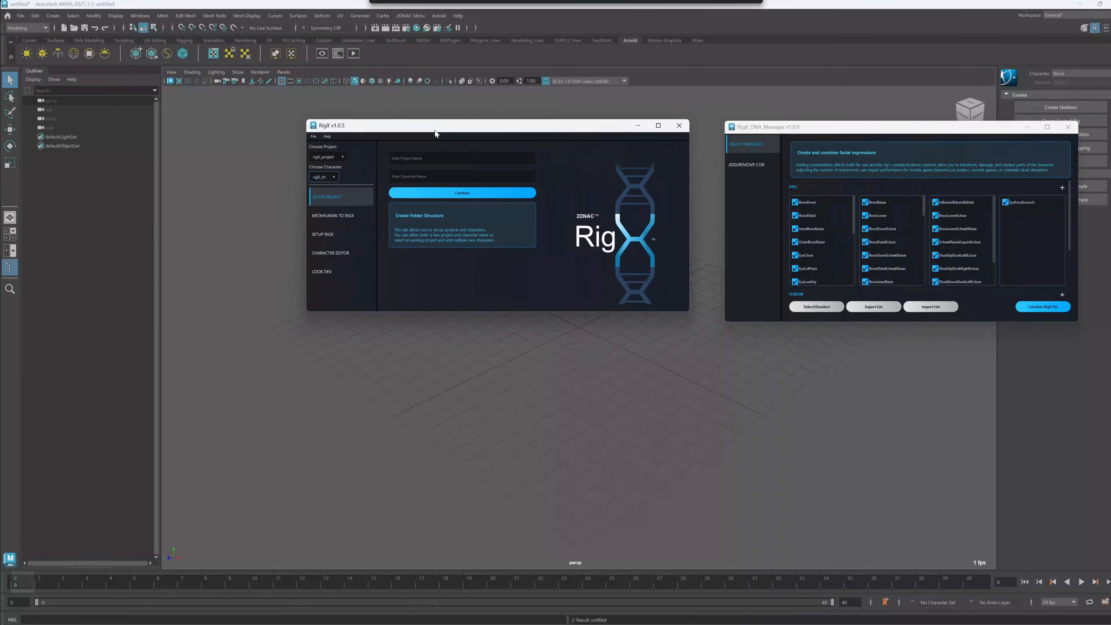
left_click(333, 234)
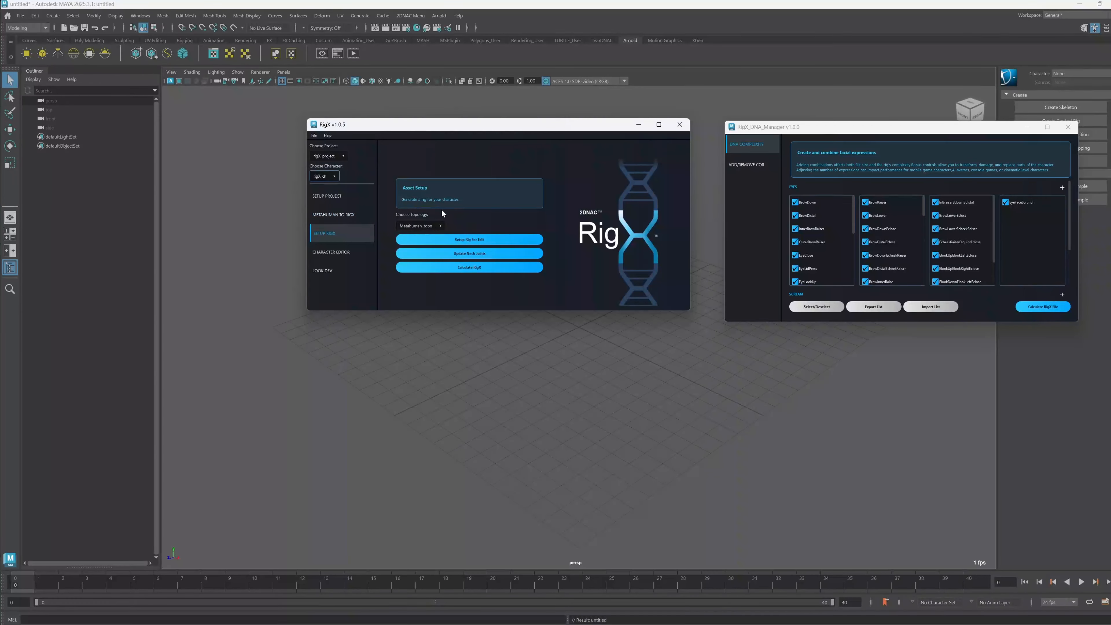
left_click(410, 226)
left_click(416, 238)
left_click(479, 239)
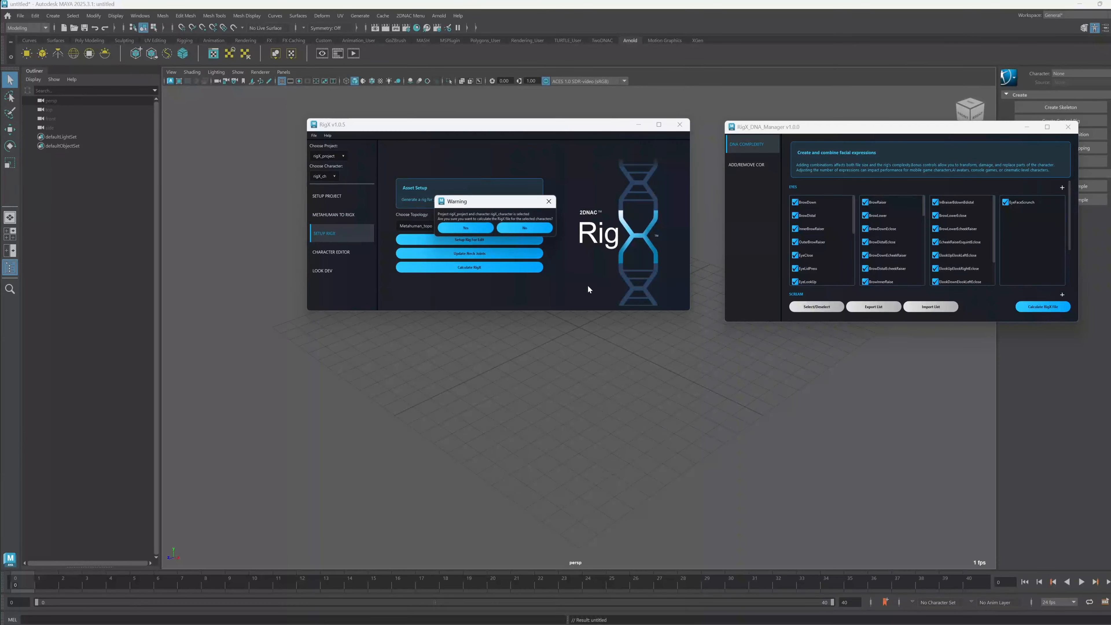
left_click(476, 230)
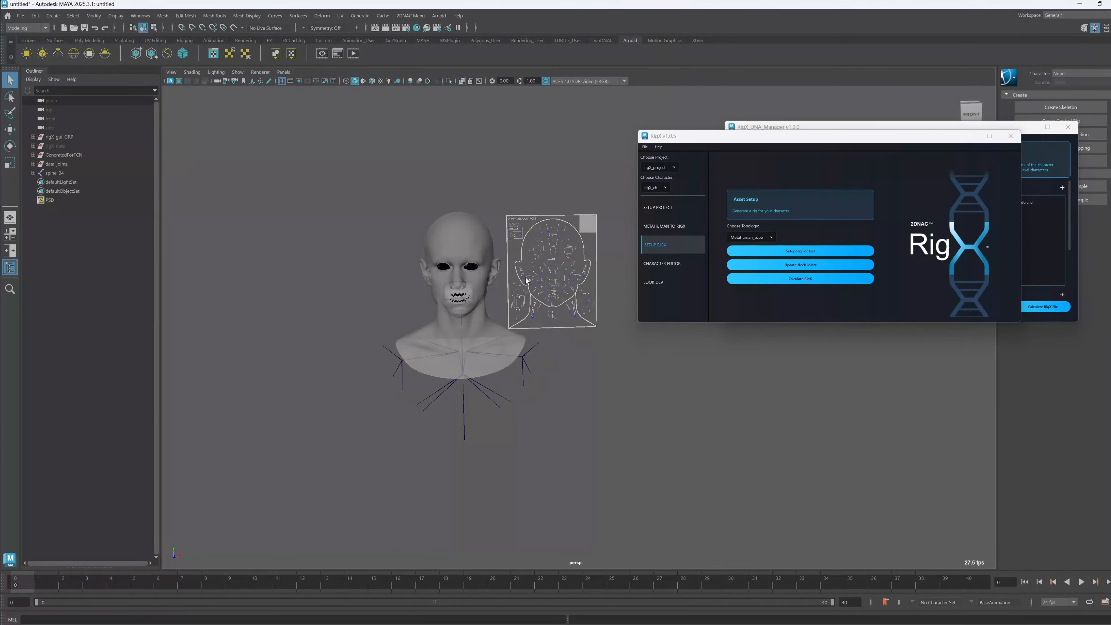
Step: Calculate the RigX rig for the character and view the rigged head from the front
scroll(476, 393, "up", 5)
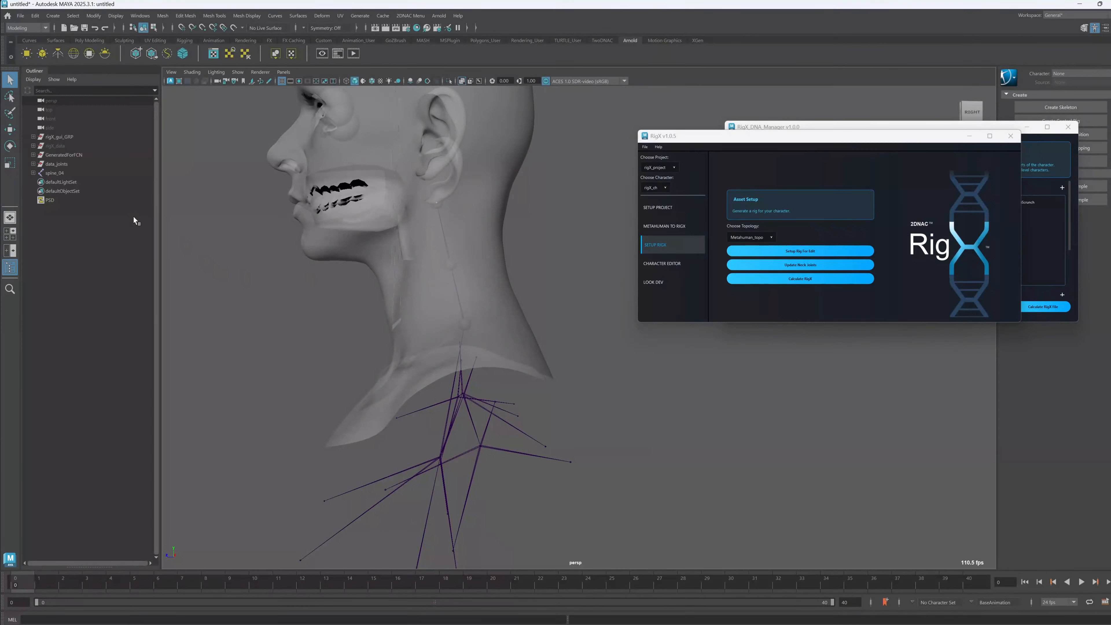
left_click(803, 283)
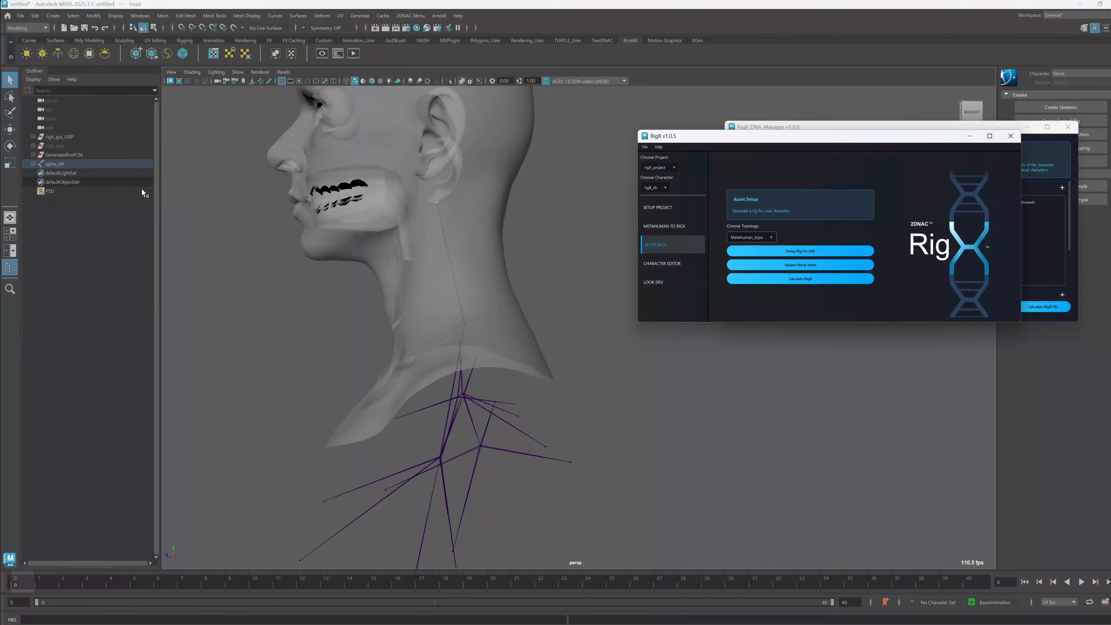
left_click_drag(332, 227, 376, 286, "alt")
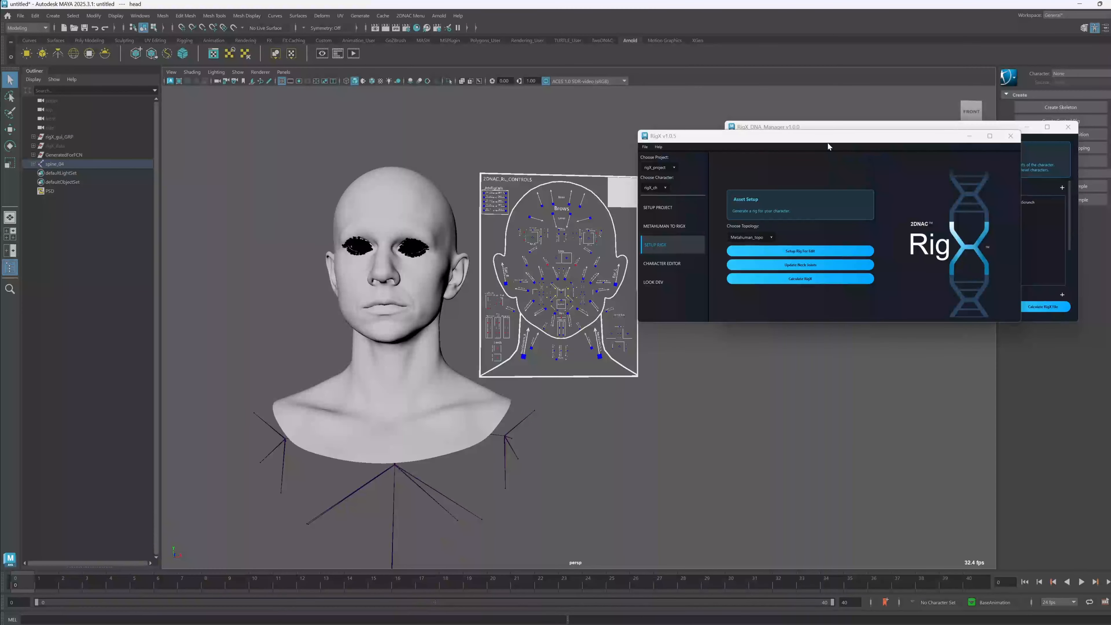
Step: Set up the character for expression editing in the RigX Character Editor and dismiss the notice
left_click_drag(827, 142, 849, 129)
left_click(703, 251)
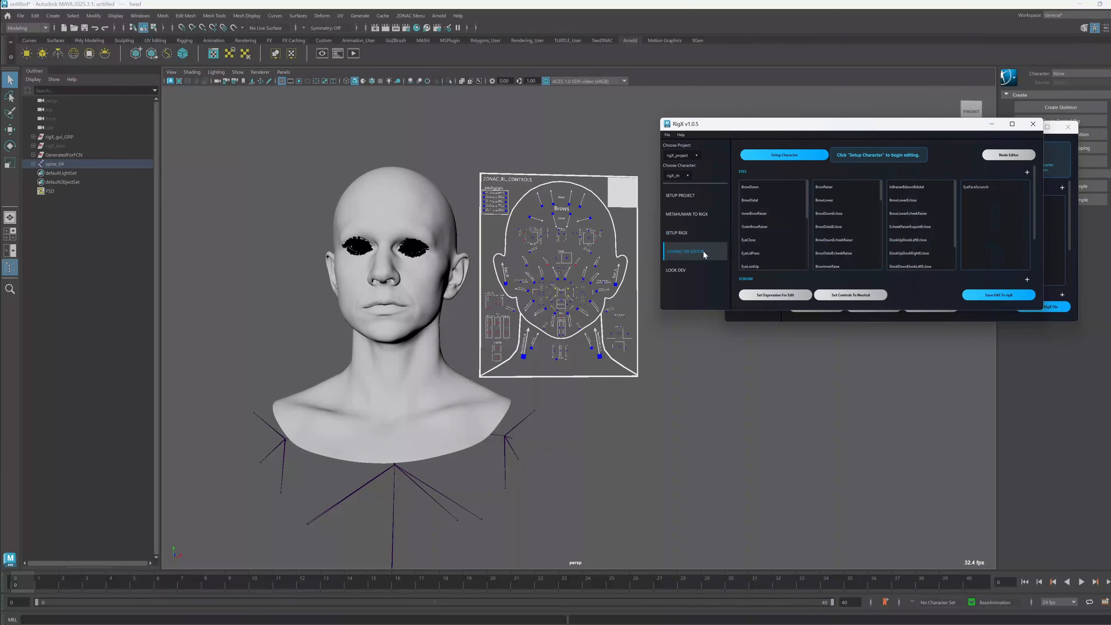
left_click(800, 159)
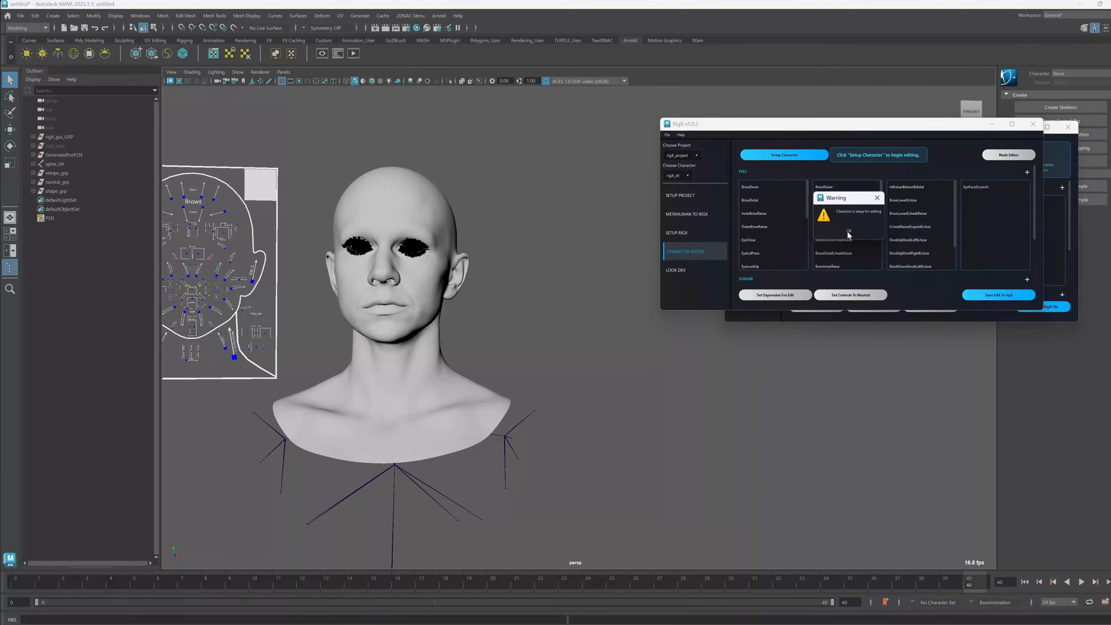
left_click(848, 232)
scroll(567, 325, "down", 6)
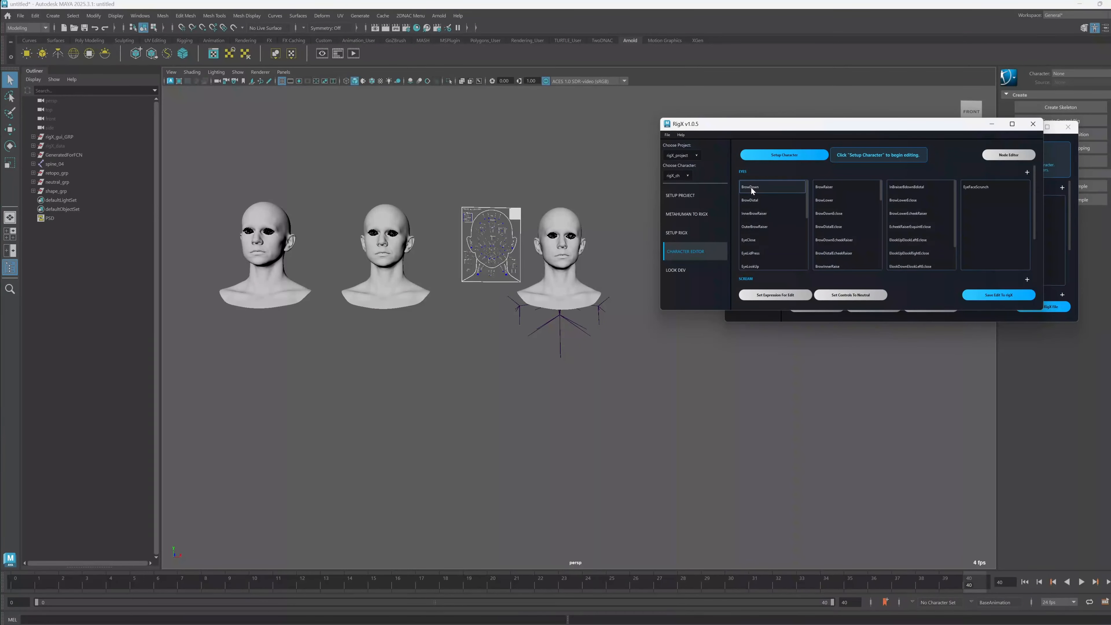
Step: Set the BrowDown expression for edit and frame the retopo head mesh in the viewport
left_click(766, 301)
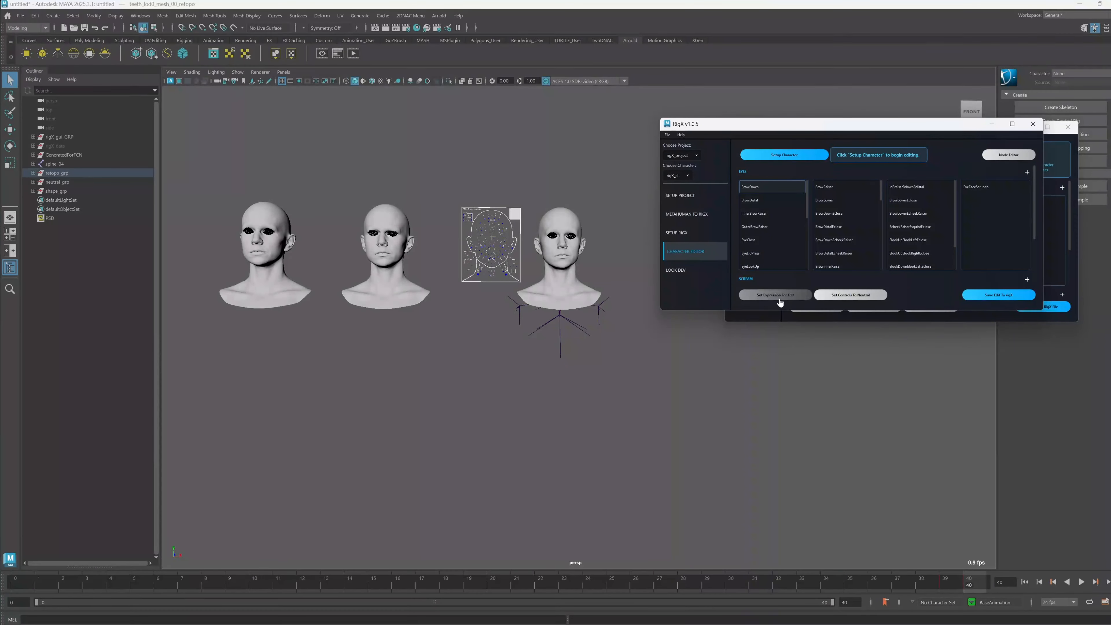
left_click(391, 219)
key("f")
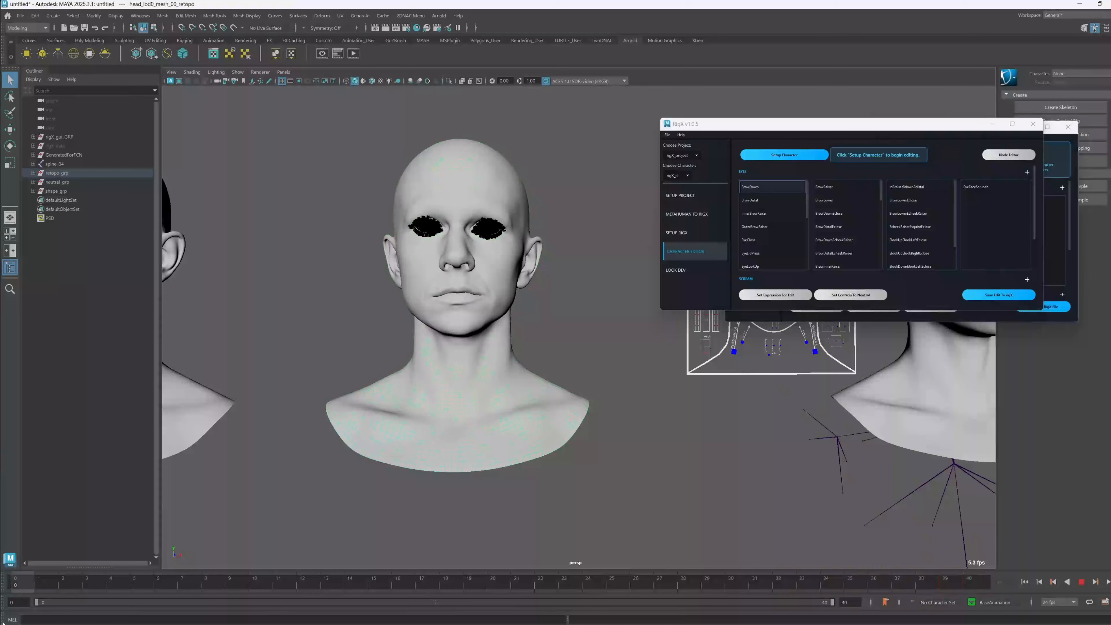
middle_click_drag(491, 187, 473, 205, "alt")
scroll(466, 204, "down", 3)
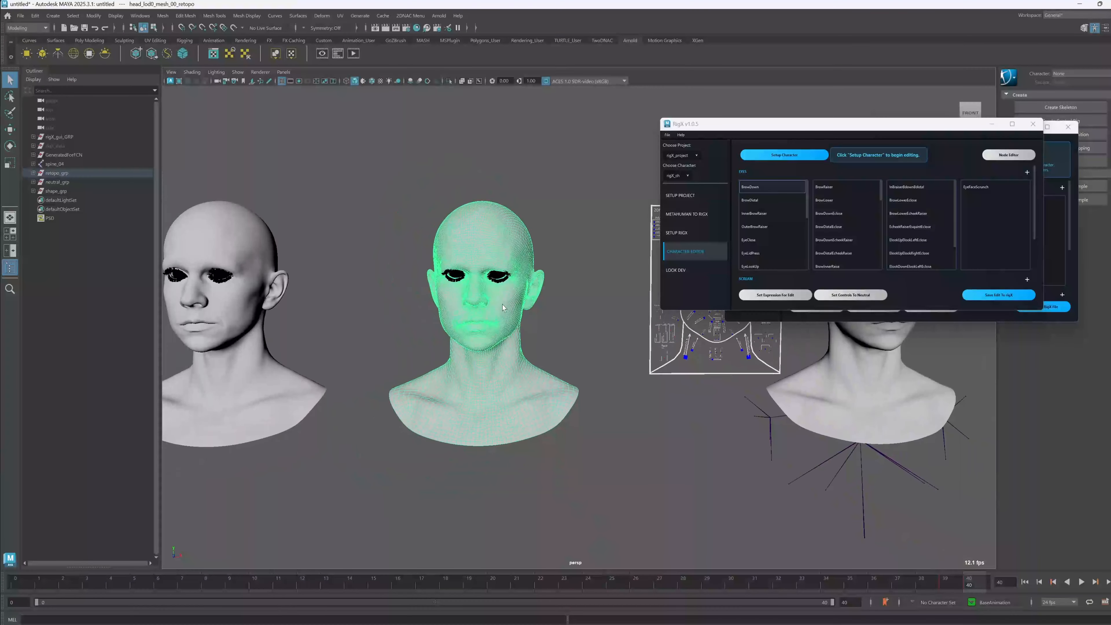
Step: Inspect the rig's own head mesh beside the face control board, leaving nothing selected
middle_click_drag(660, 394, 529, 373, "alt")
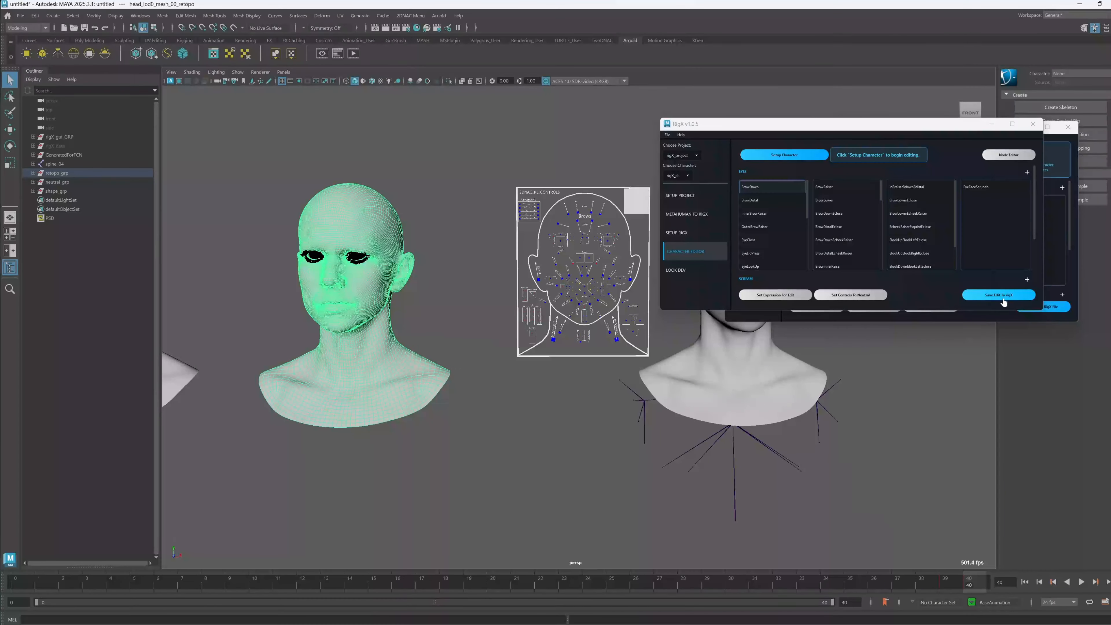
left_click(718, 367)
key("f")
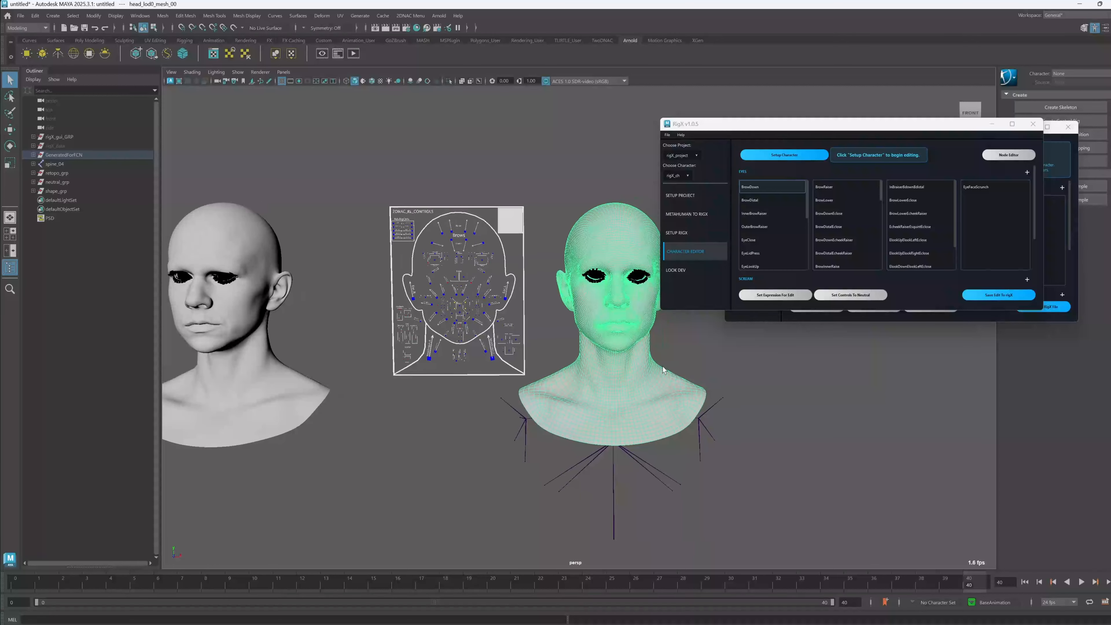
left_click(774, 413)
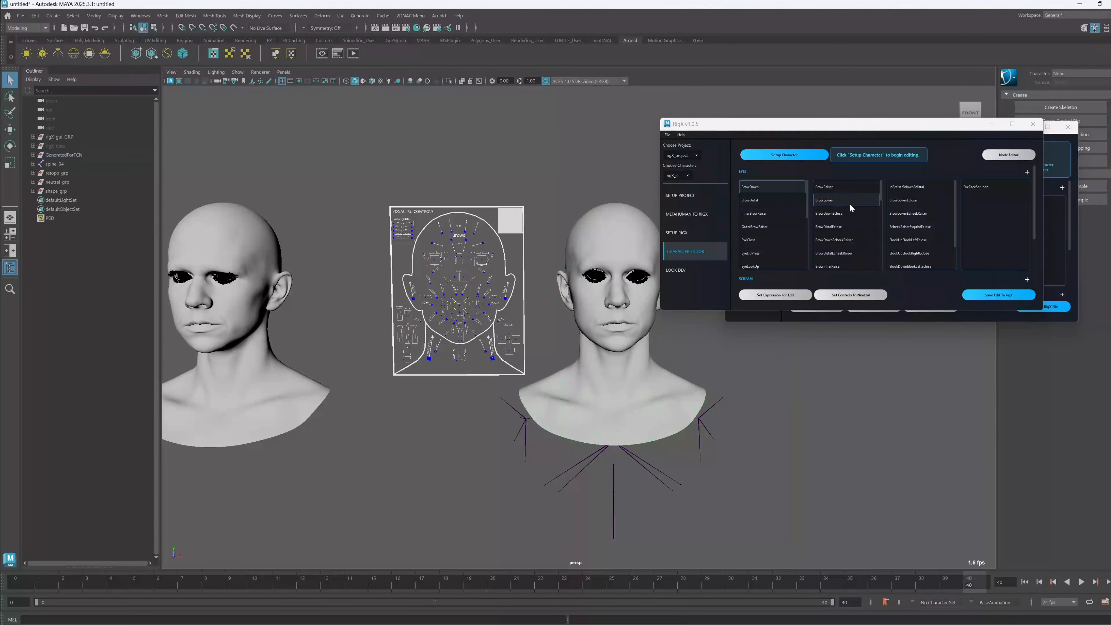
Step: Enlarge the RigX window to review the bonus control expressions, such as HDL_L_Adv_1 and HDL_R_Adv_1, then restore its size
left_click_drag(807, 129, 728, 84)
left_click(933, 79)
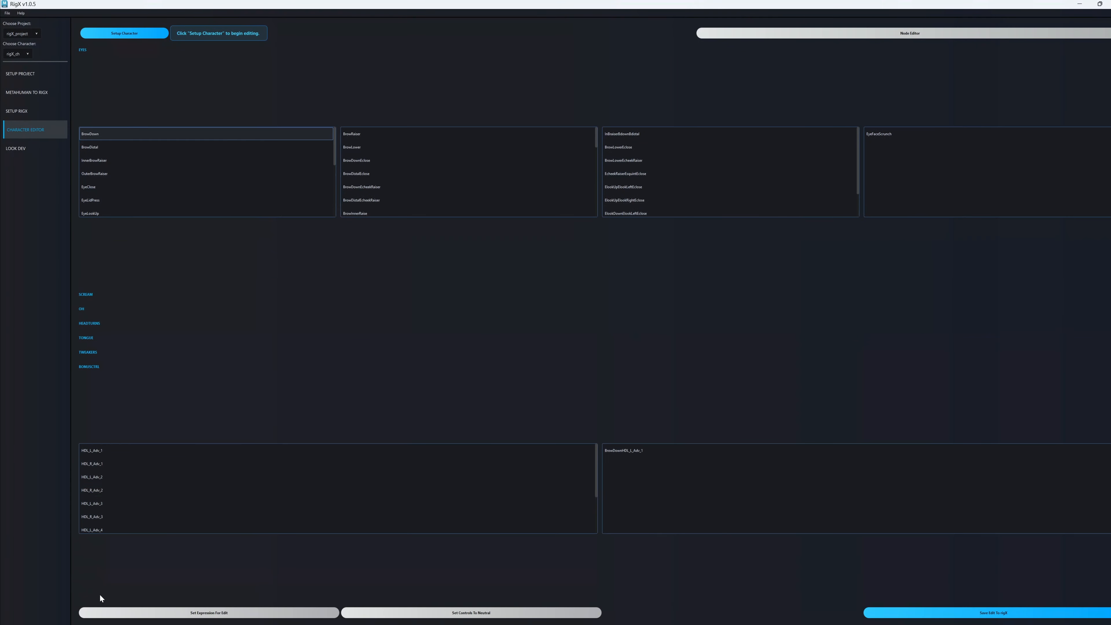
left_click(98, 597)
left_click(98, 451)
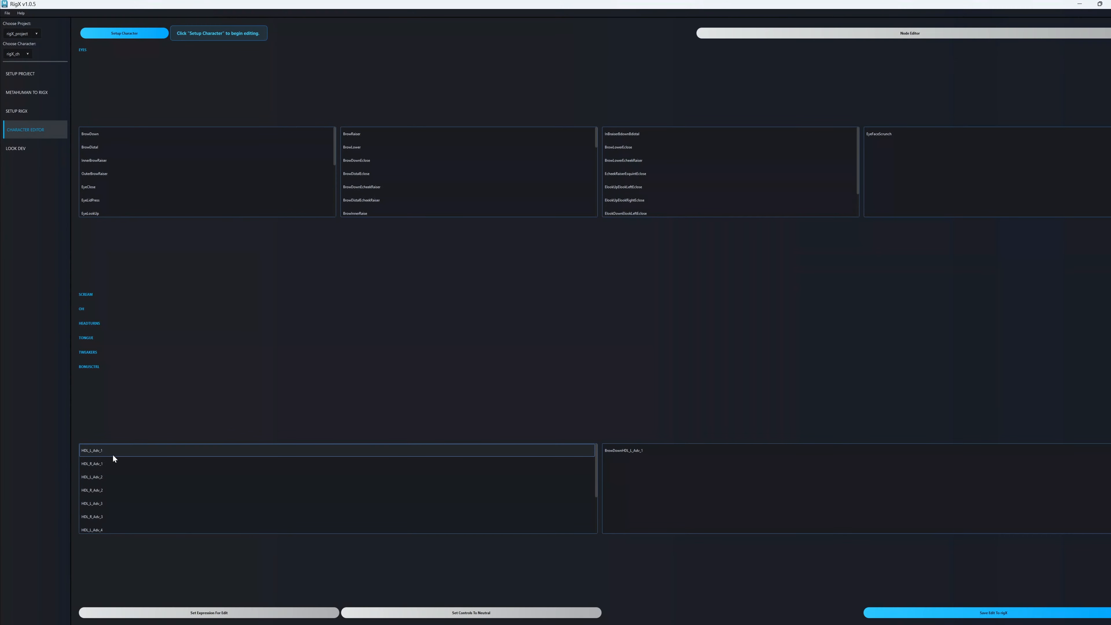
left_click(97, 463)
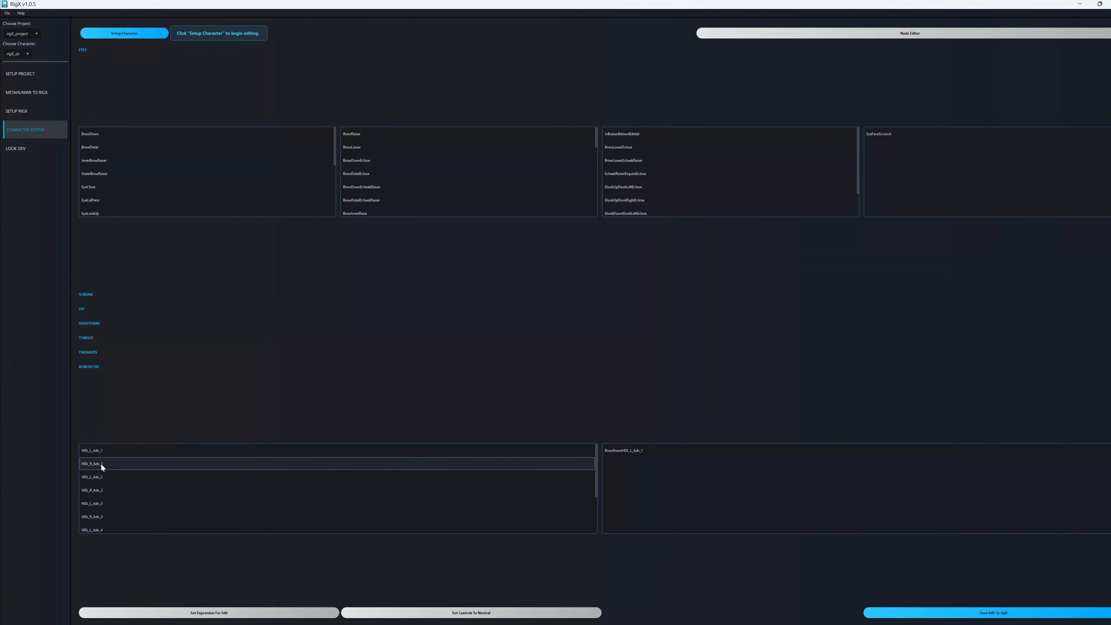
left_click_drag(183, 7, 845, 113)
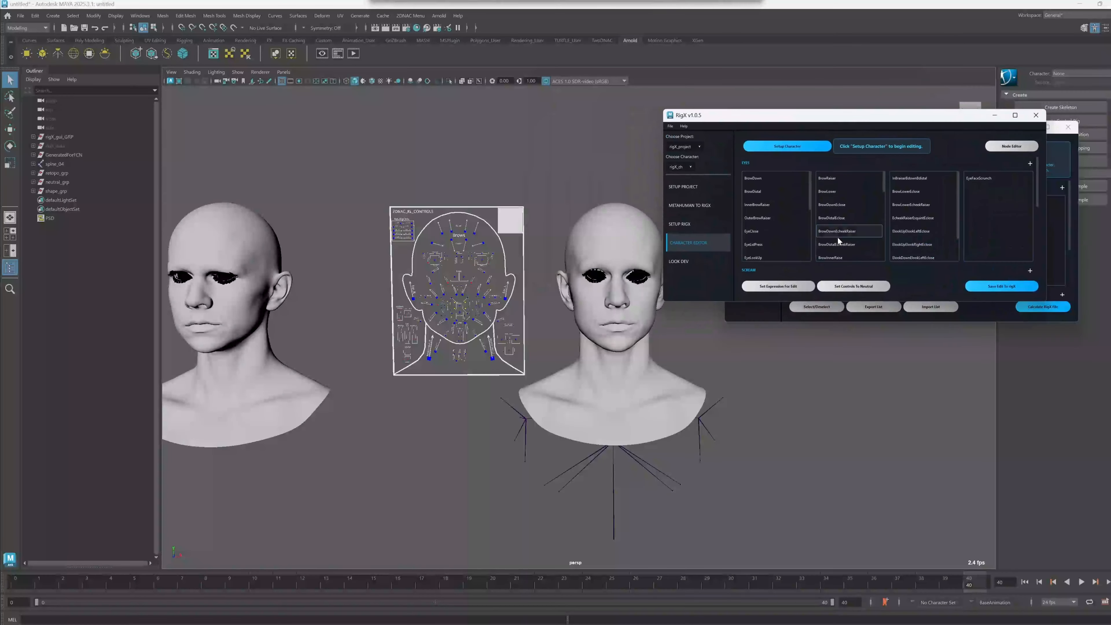
scroll(754, 263, "up", 3)
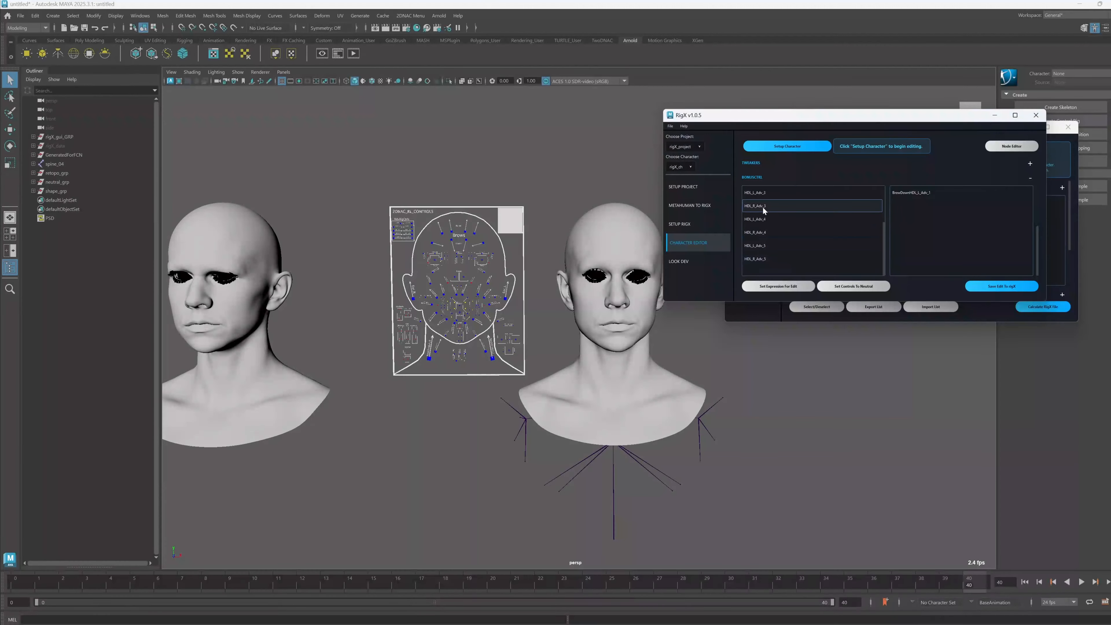
scroll(765, 219, "down", 3)
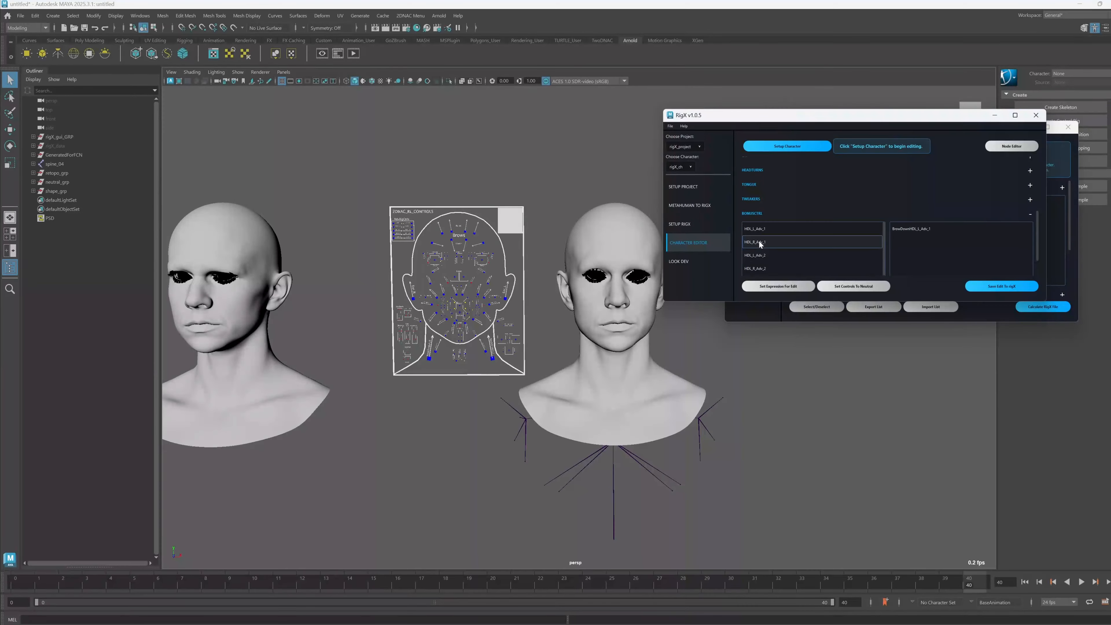
Step: Examine the rigged face and the AdvRigCtrls on the 2DNAC_RL_CONTROLS board against the bonus control list
scroll(642, 374, "up", 5)
middle_click_drag(641, 374, 591, 357, "alt")
scroll(591, 357, "up", 3)
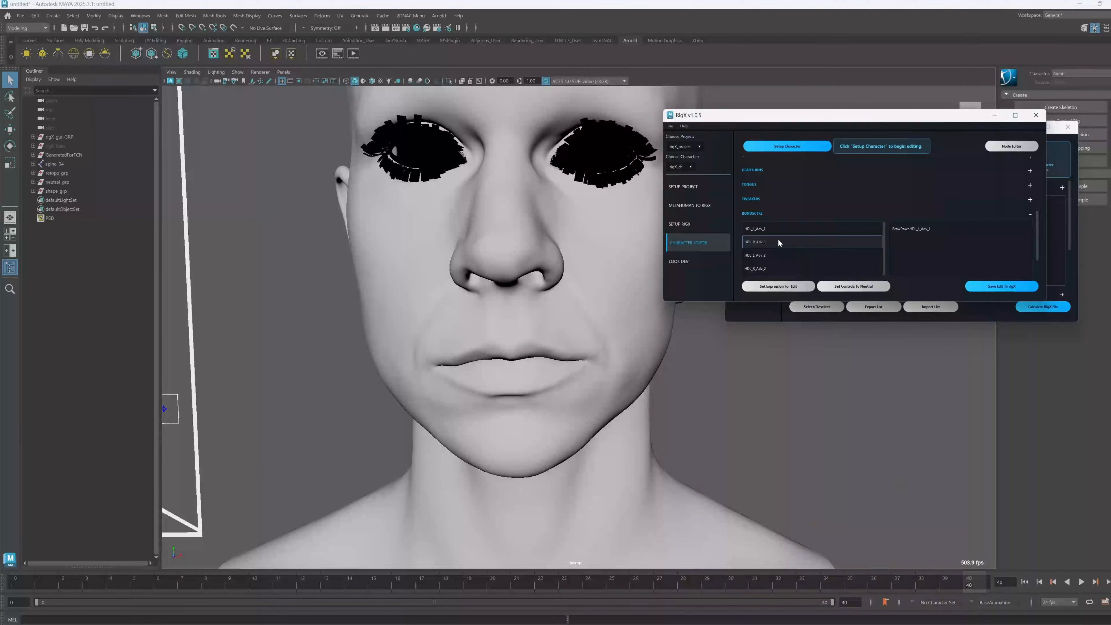
scroll(333, 248, "down", 5)
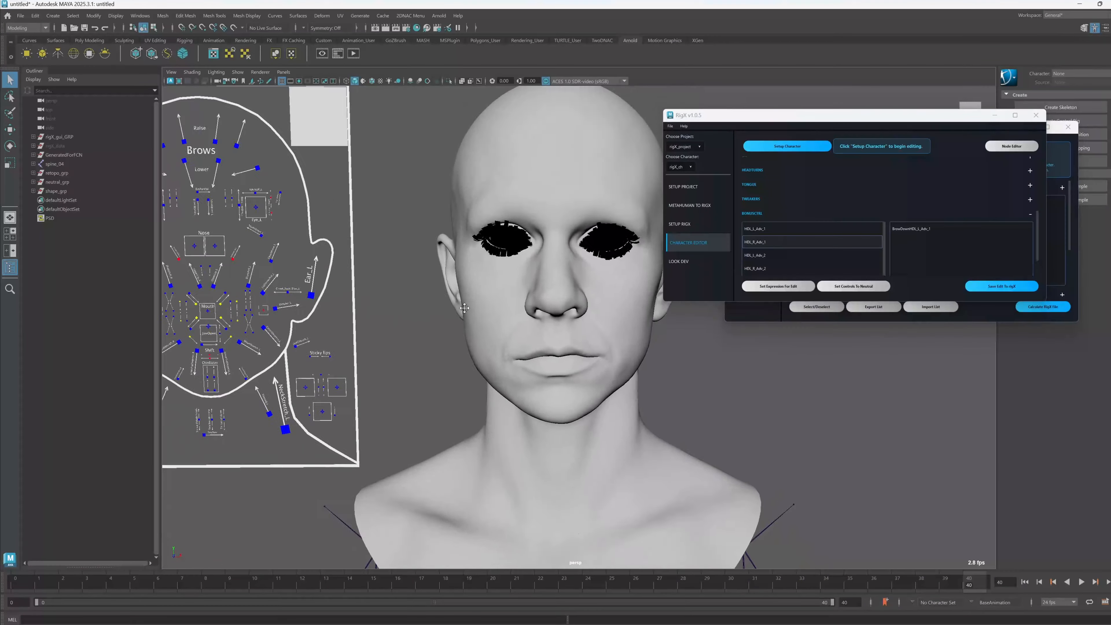
middle_click_drag(333, 247, 717, 378, "alt")
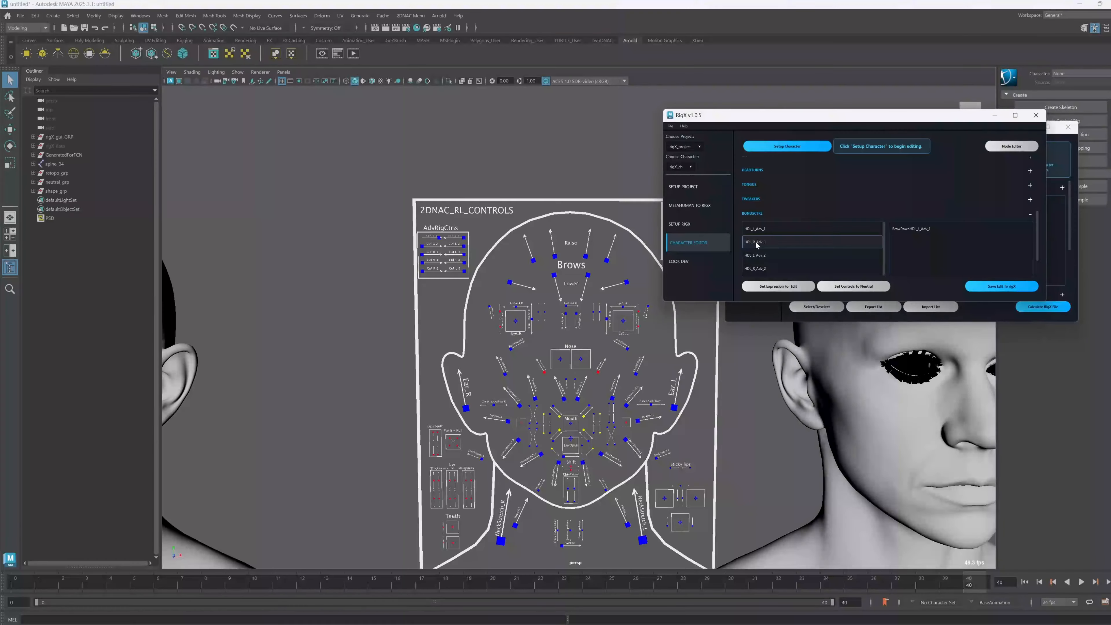
scroll(682, 385, "down", 3)
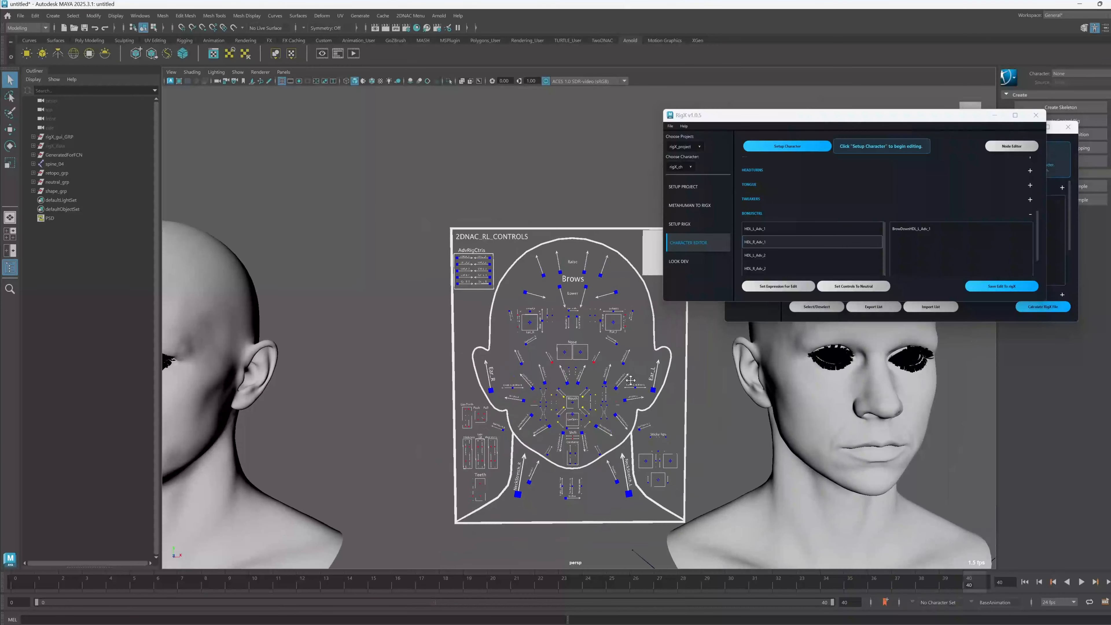
middle_click_drag(682, 385, 453, 350, "alt")
left_click_drag(654, 426, 687, 388, "alt")
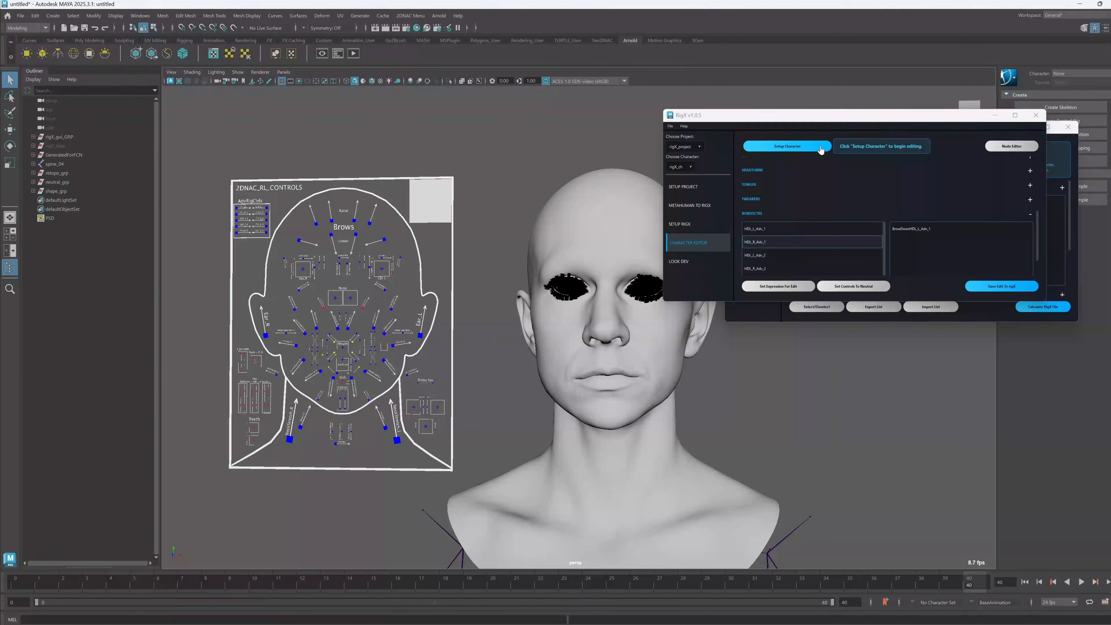
scroll(769, 228, "down", 3)
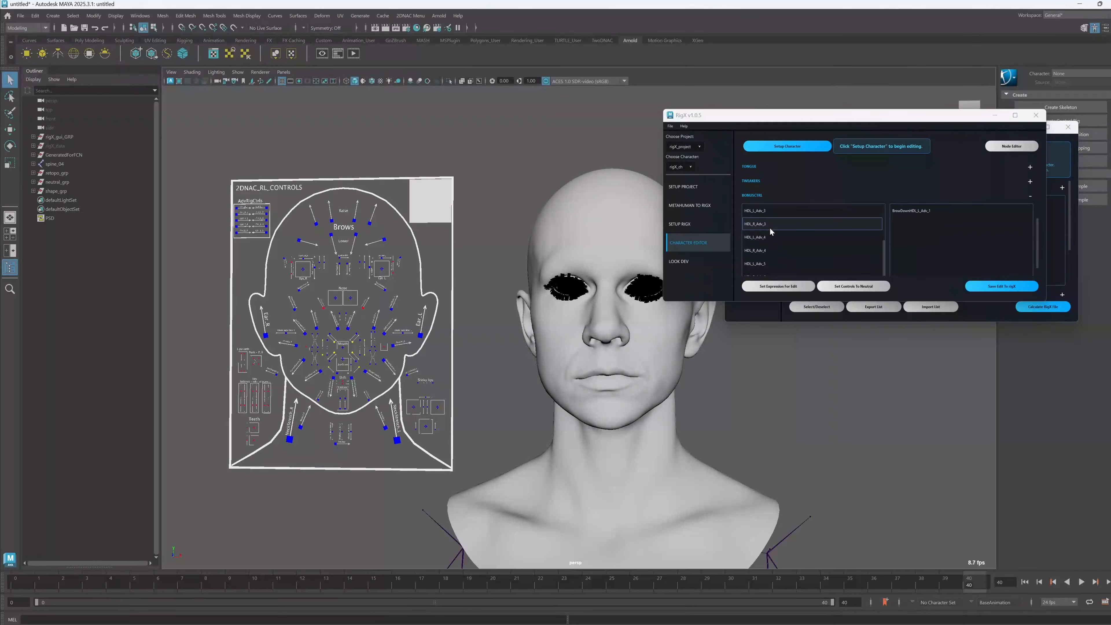
Step: Place the RigX and RigX_DNA_Manager windows side by side and open the DNA Manager's page for adding or removing corrections
left_click_drag(841, 118, 402, 116)
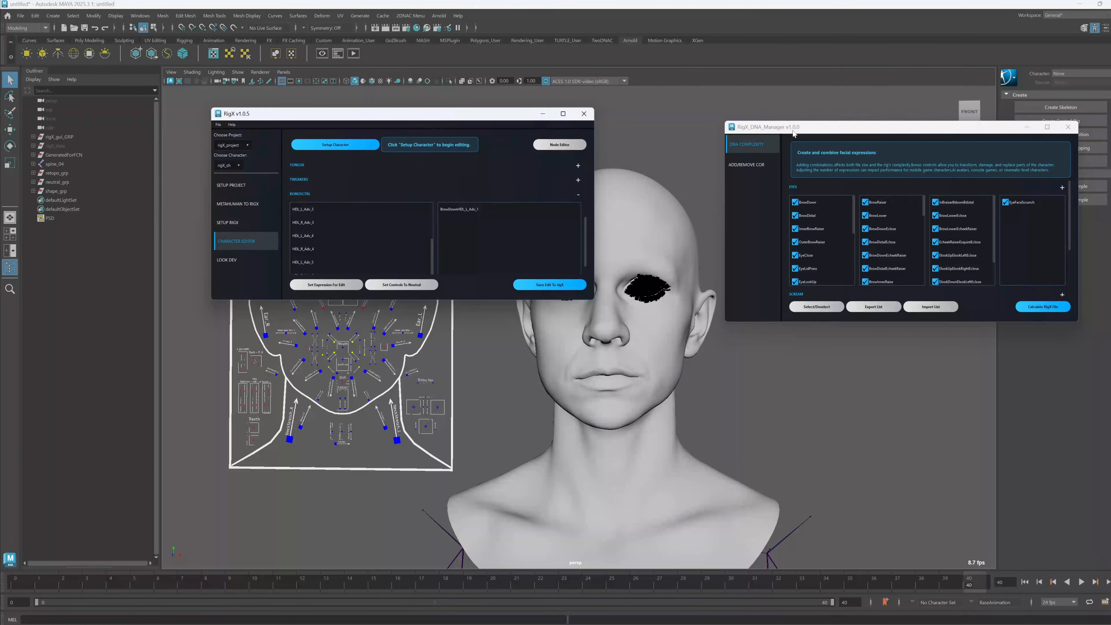
left_click_drag(831, 127, 761, 120)
left_click(685, 162)
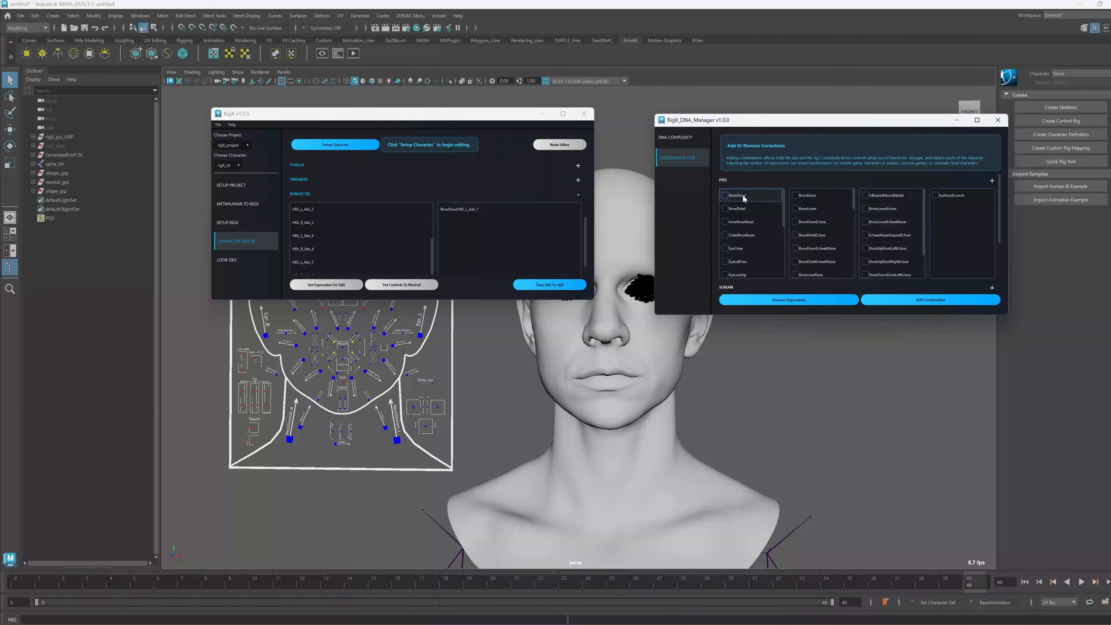
Step: Start adding a corrective combination of BrowDown and HDL_L_Adv_2, using rigX_character in rigX_project as the character folder
left_click(725, 196)
left_click_drag(762, 315, 762, 490)
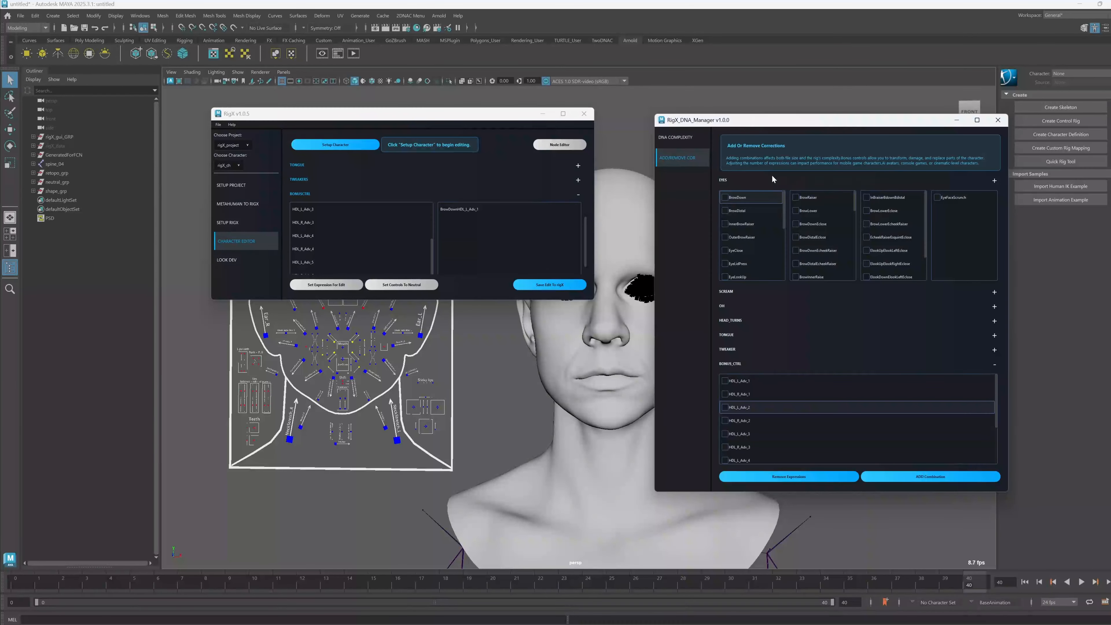
left_click(940, 476)
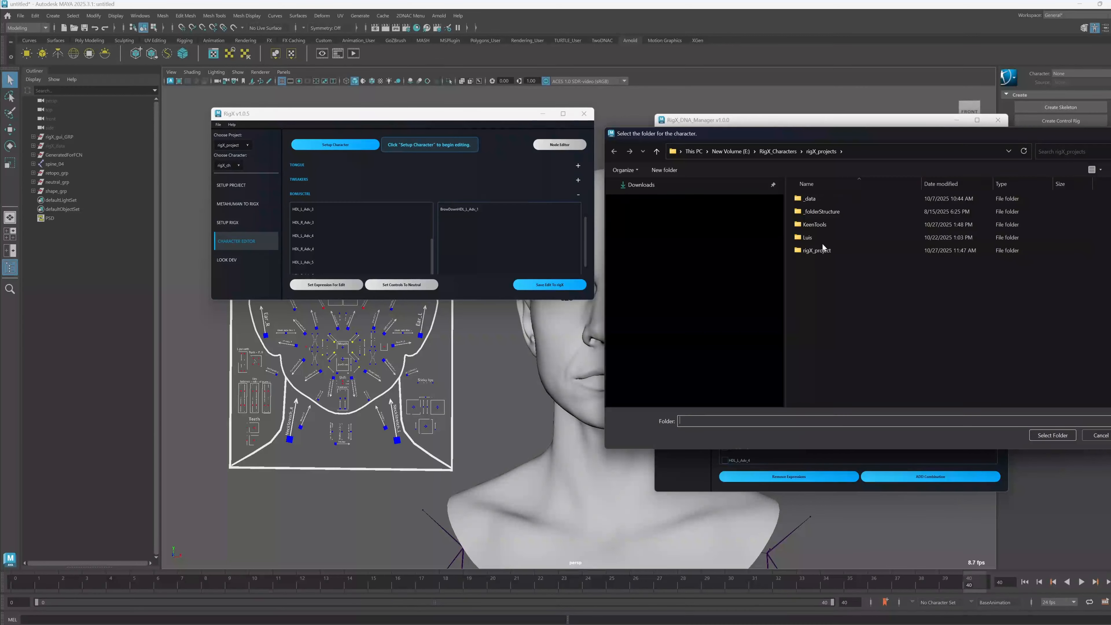
double_click(817, 250)
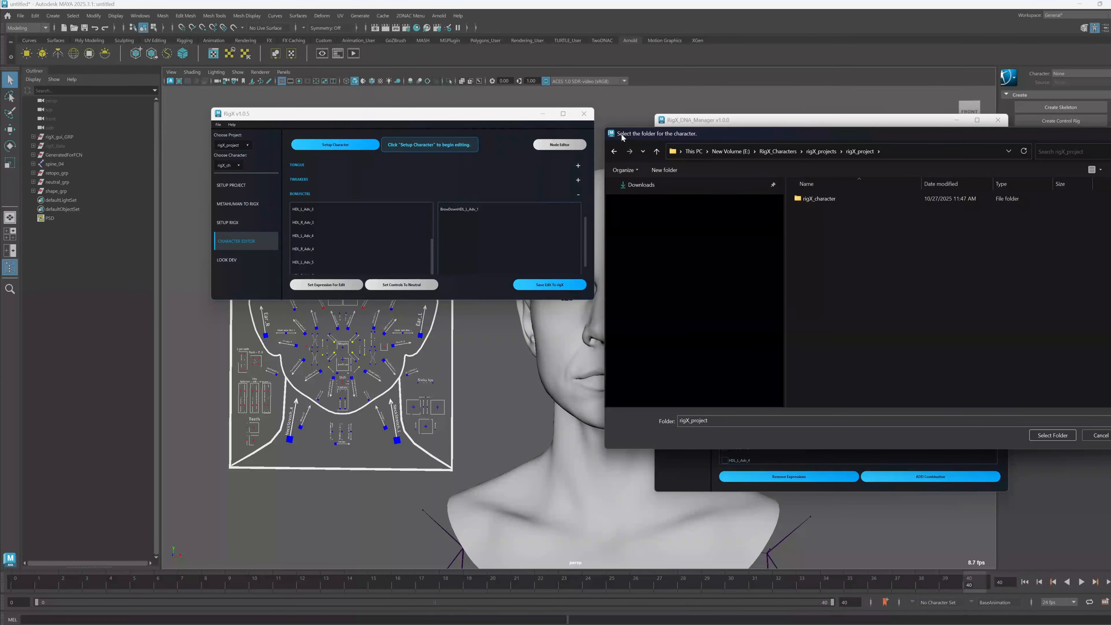
left_click(815, 199)
left_click(1052, 435)
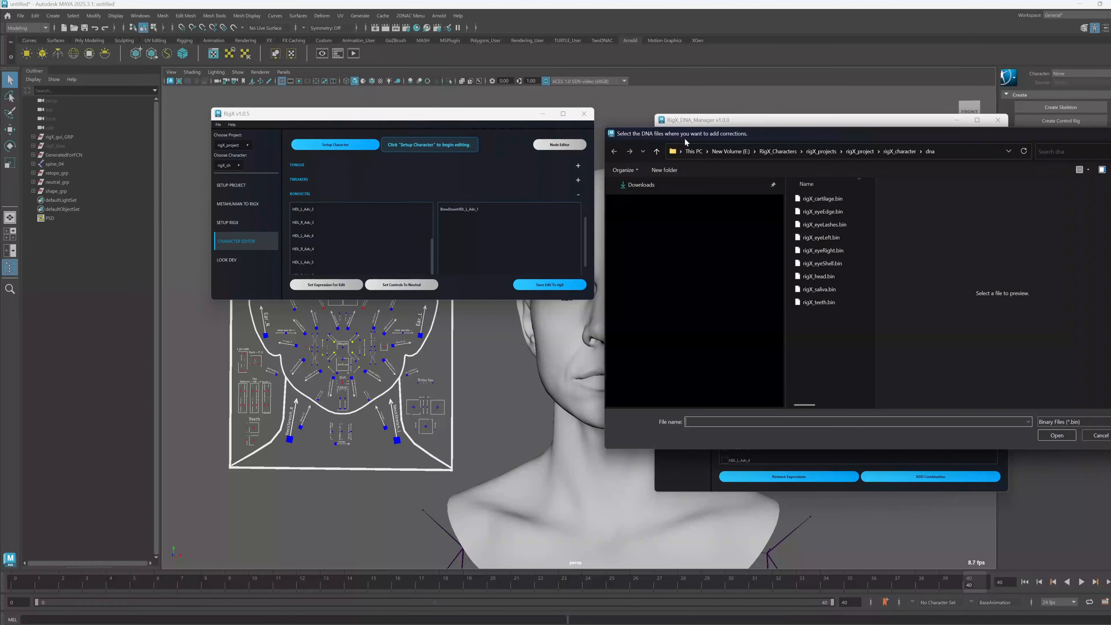
Step: Apply the new combination to all DNA files from rigX_cartilage.bin to rigX_teeth.bin, with bonusCtrl.json as the branch
left_click(824, 198)
left_click(825, 303, "shift")
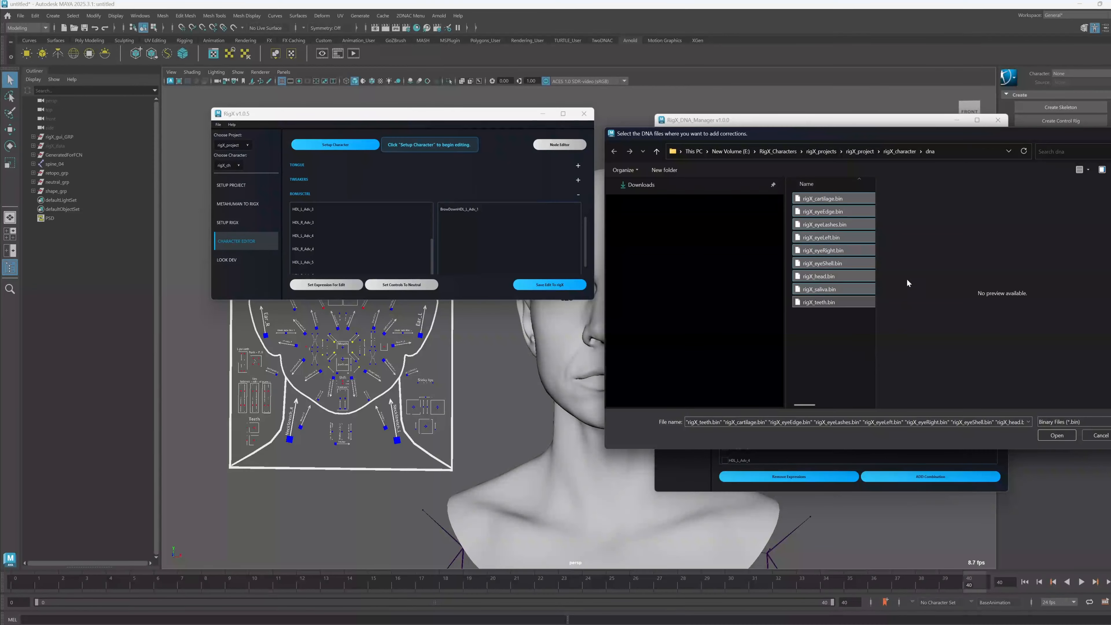
left_click(1054, 436)
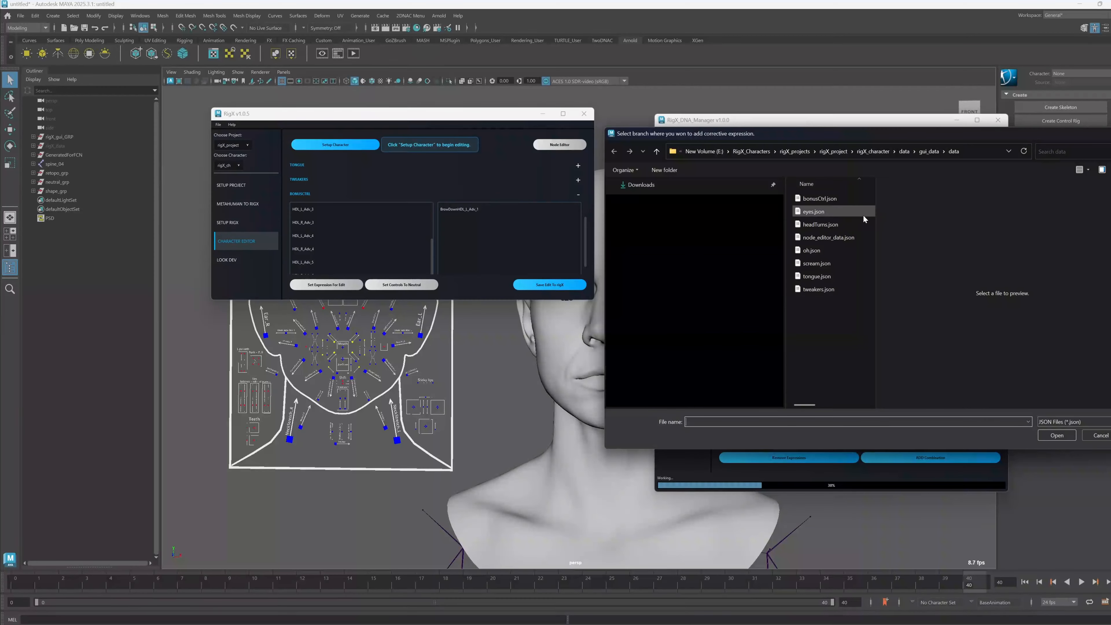
left_click(821, 199)
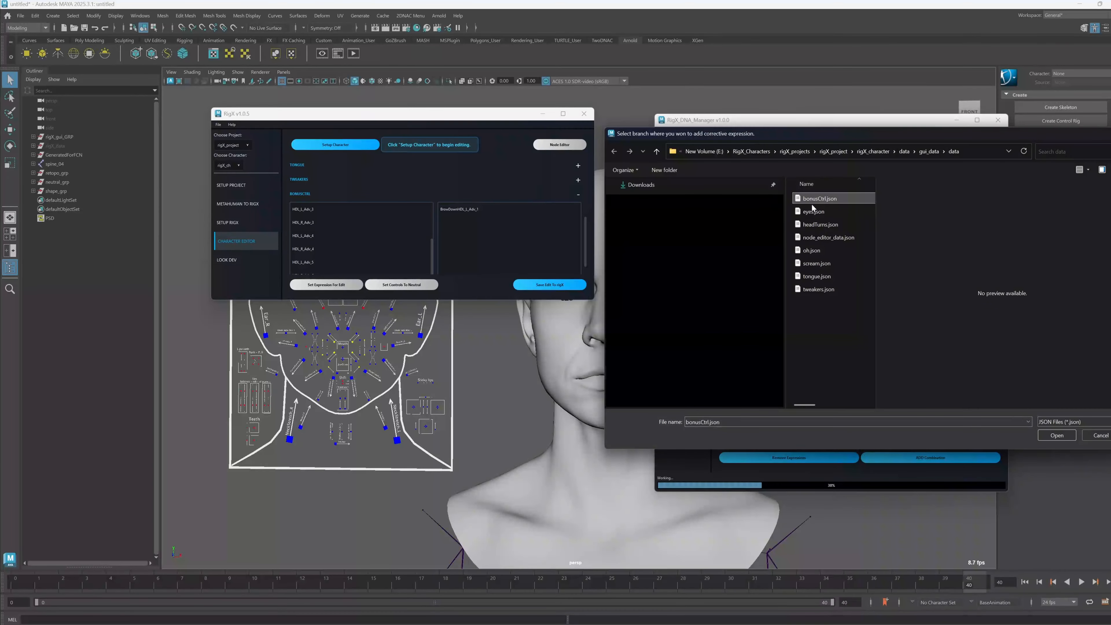
left_click(1056, 436)
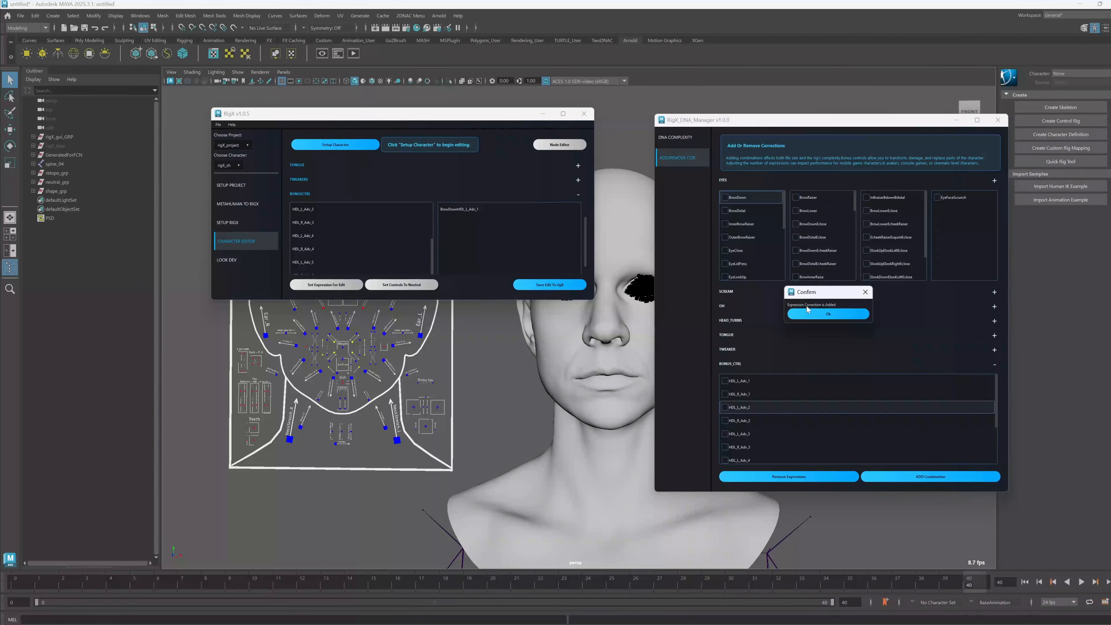
left_click(829, 314)
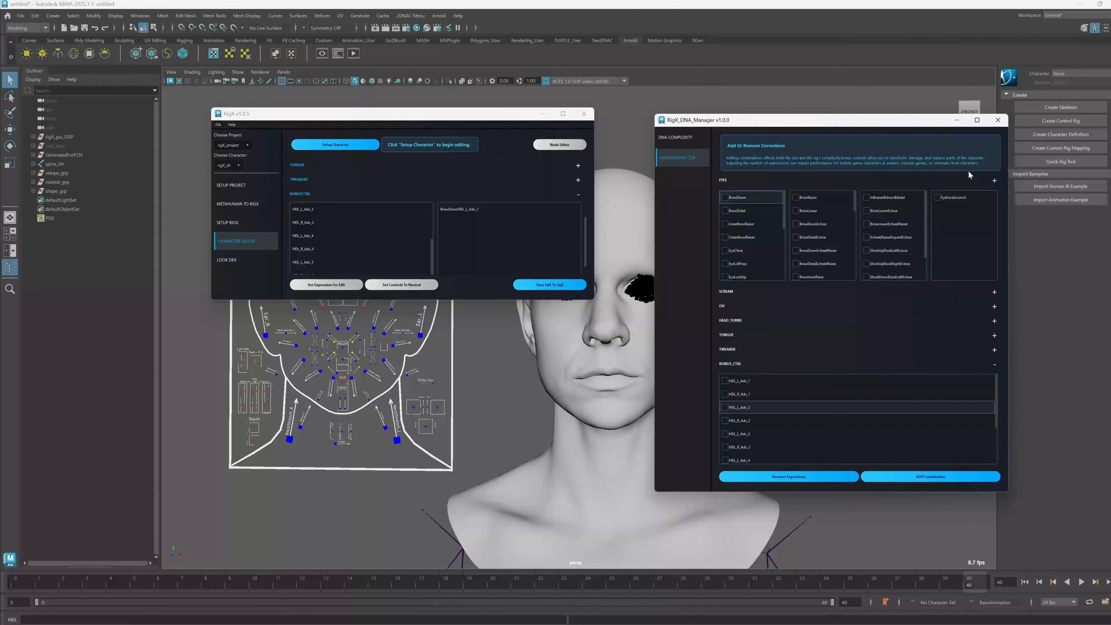
Step: Close the DNA Manager and reload rigX_project in an enlarged RigX window, with its bonus control combinations expanded
left_click(998, 121)
left_click_drag(393, 113, 656, 112)
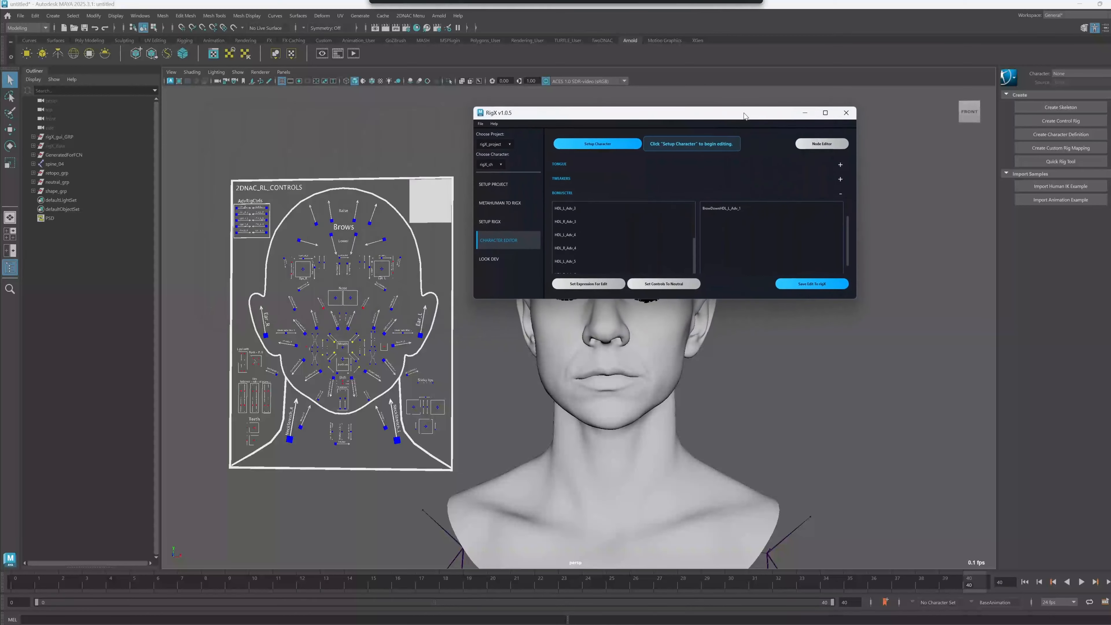
left_click_drag(947, 395, 959, 405)
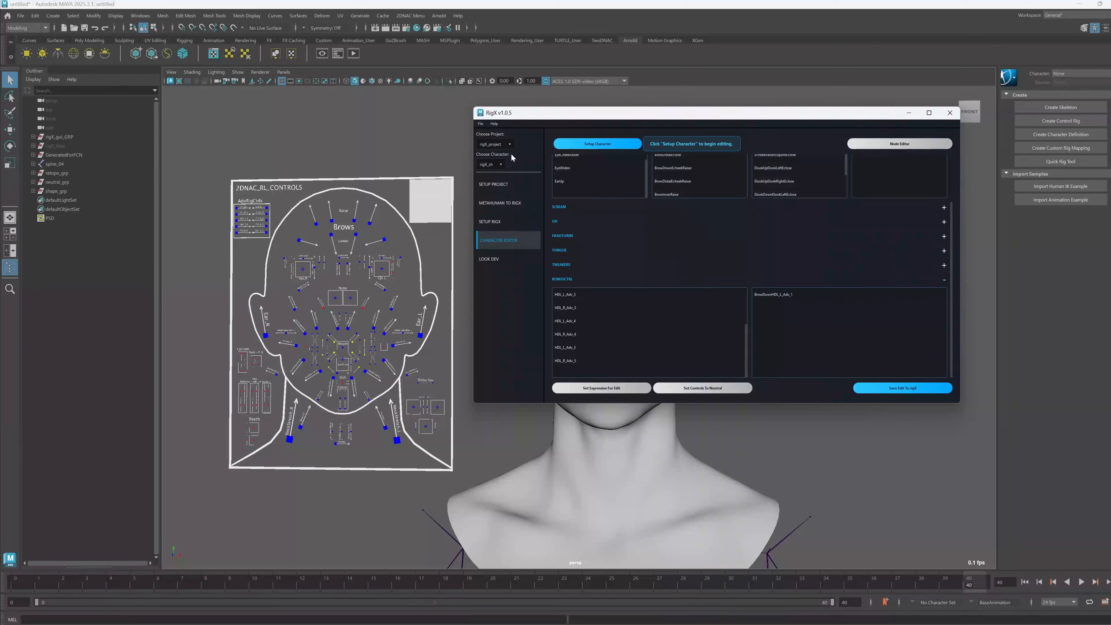
left_click(499, 156)
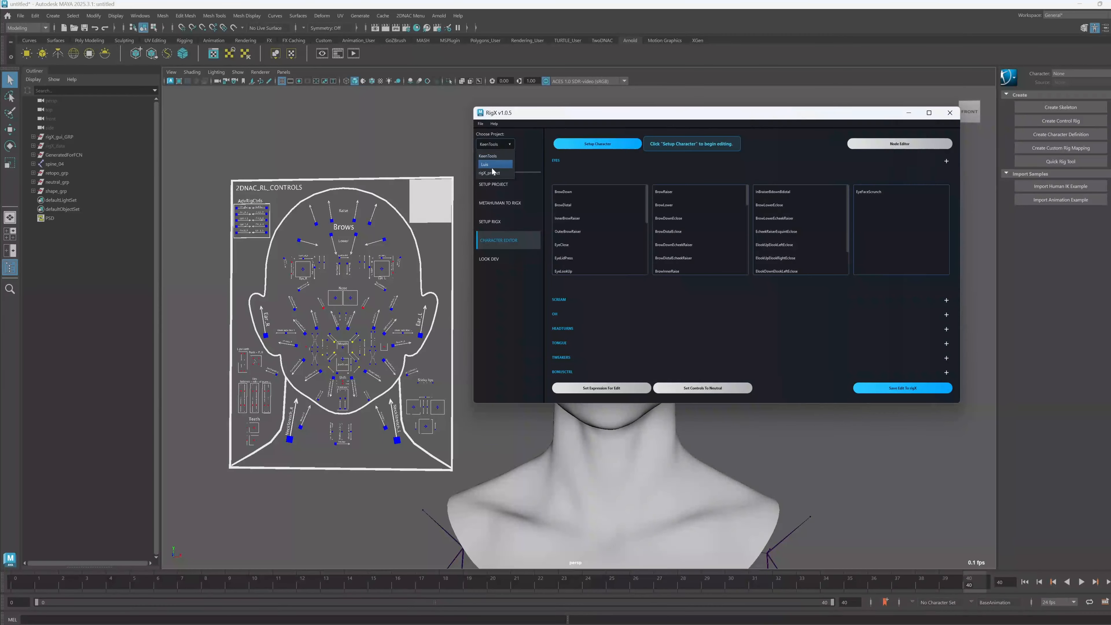
left_click(493, 163)
left_click(491, 174)
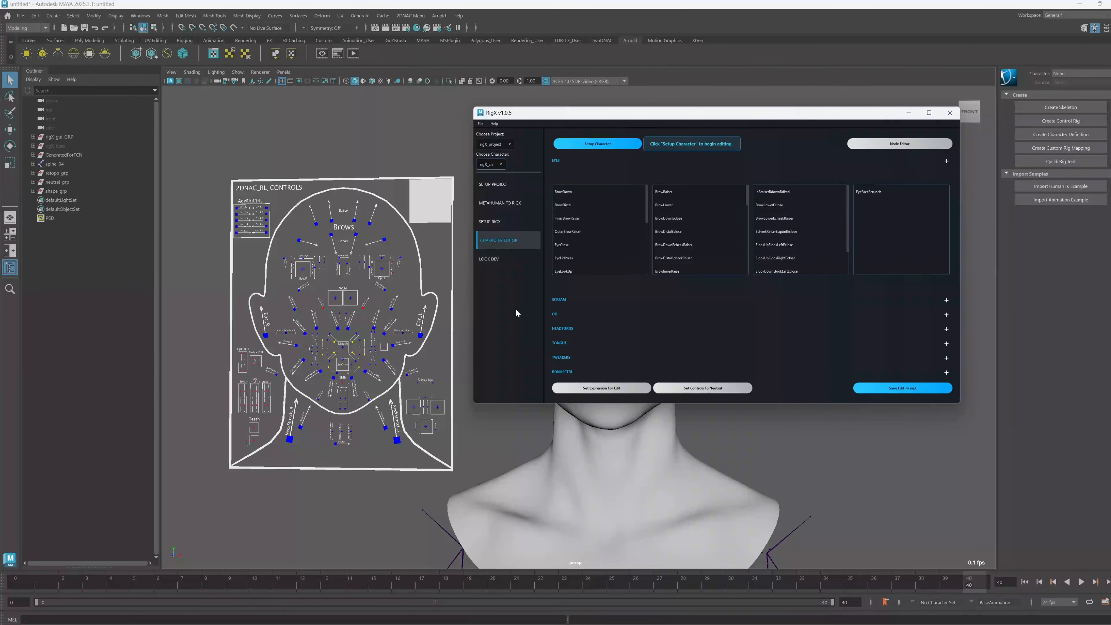
left_click(564, 373)
scroll(719, 307, "down", 1)
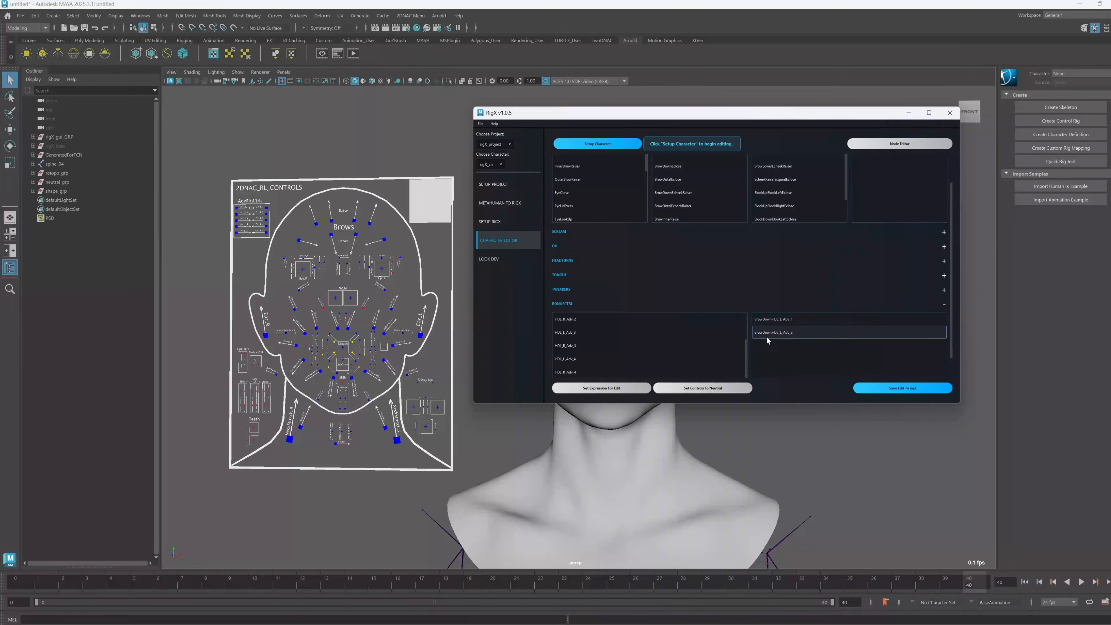
Step: Preview the BrowDownHDL_L_Adv_2 combination, inspect its brow and HDL_L_Adv_2 controls on the board, and return them to neutral
left_click_drag(733, 117, 951, 94)
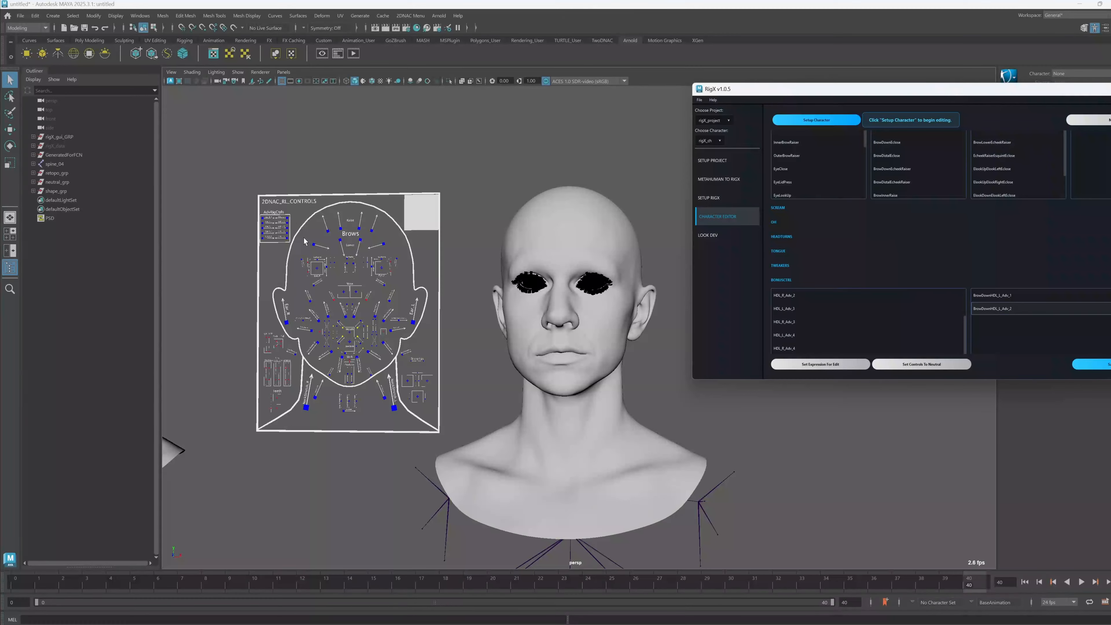
left_click(1009, 307)
scroll(488, 354, "up", 5)
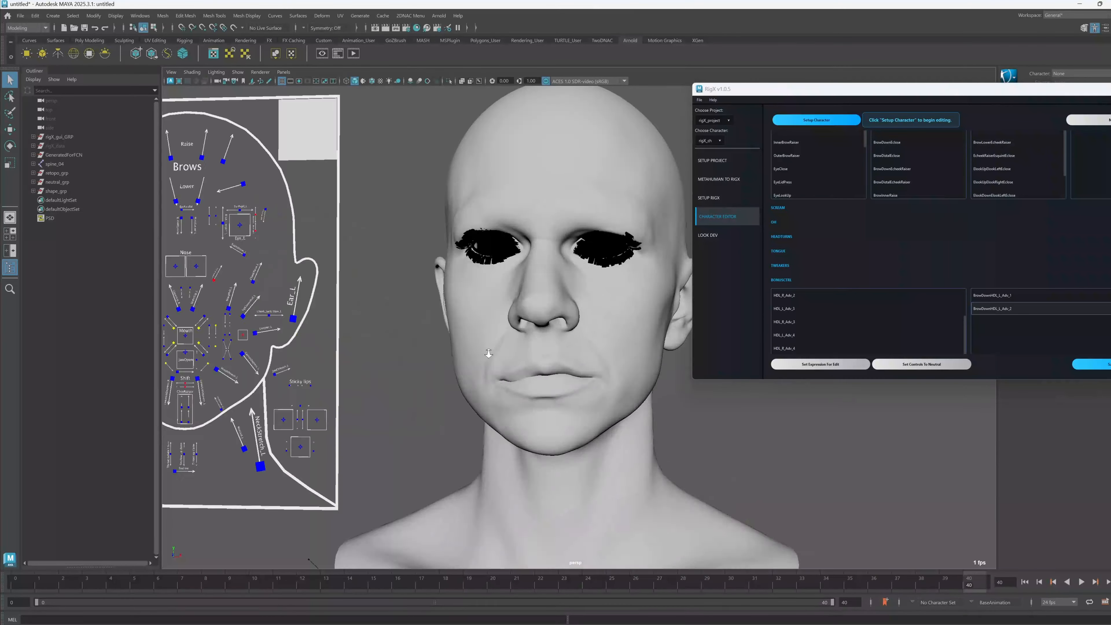
middle_click_drag(263, 206, 554, 265, "alt")
left_click_drag(554, 260, 618, 273)
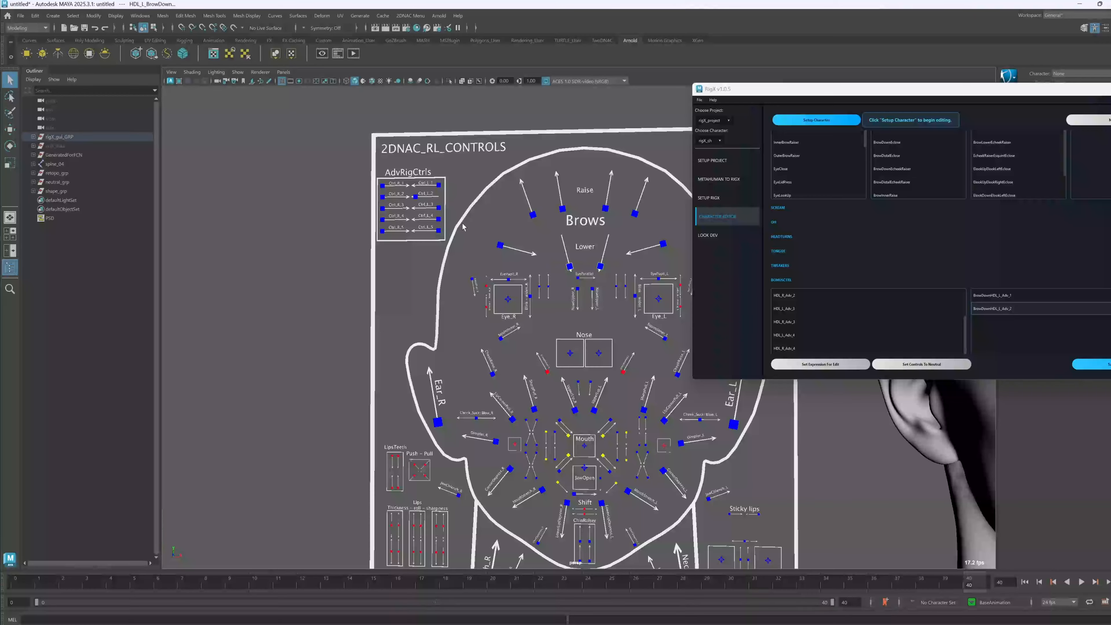
left_click(415, 197)
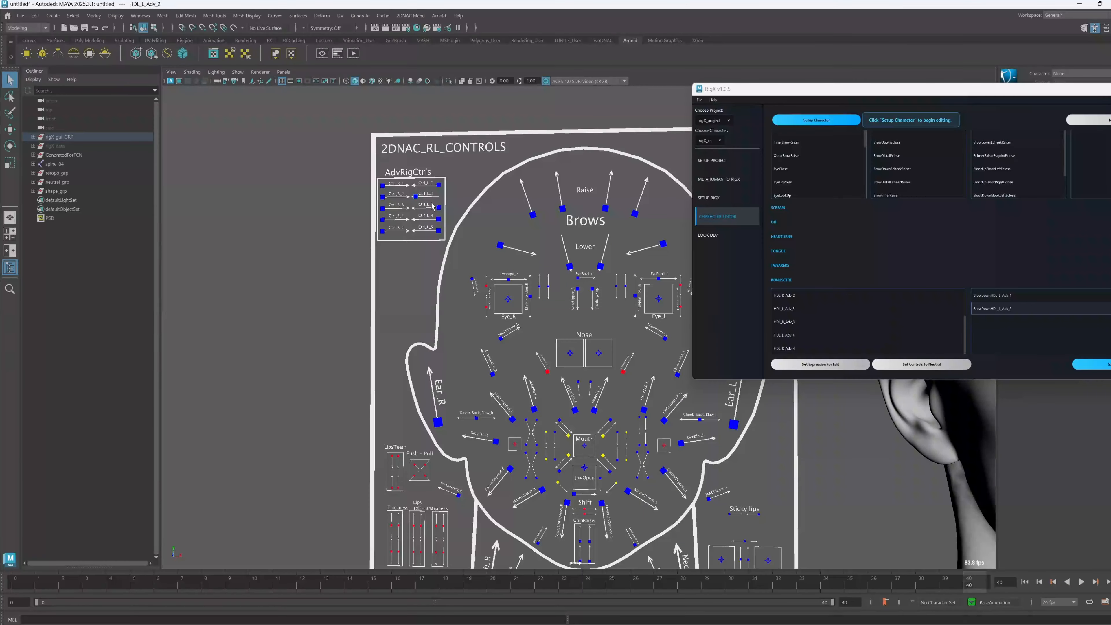
left_click(997, 309)
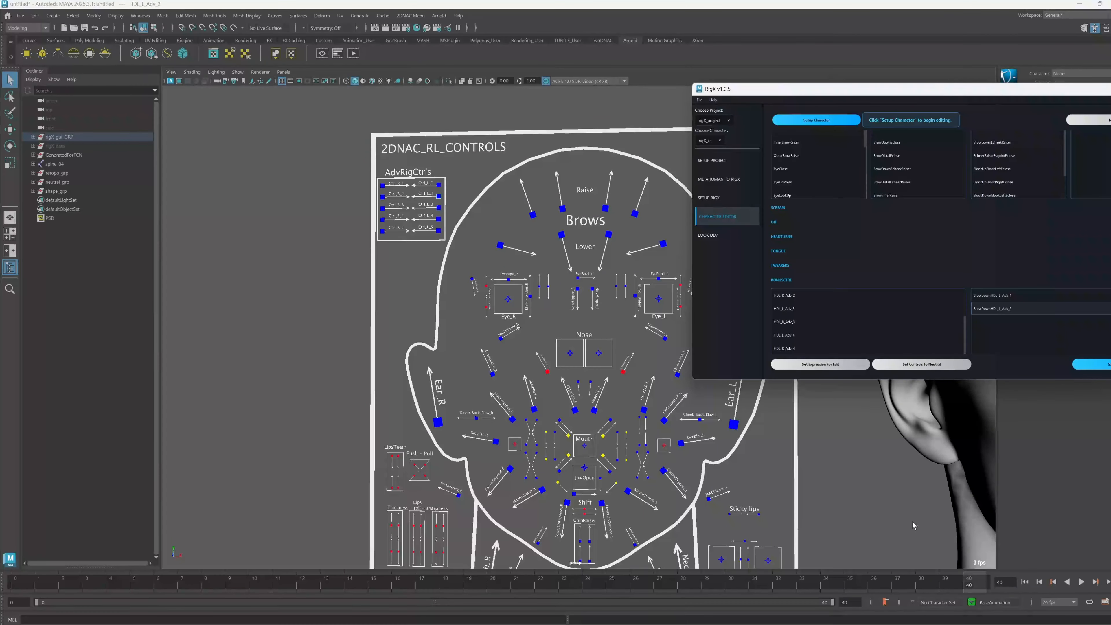
Step: Frame the rigged head with its control board and open the RigX_Manager tool alongside the RigX window
scroll(912, 523, "down", 5)
middle_click_drag(912, 522, 603, 410, "alt")
scroll(603, 409, "down", 2)
left_click_drag(603, 410, 621, 400, "alt")
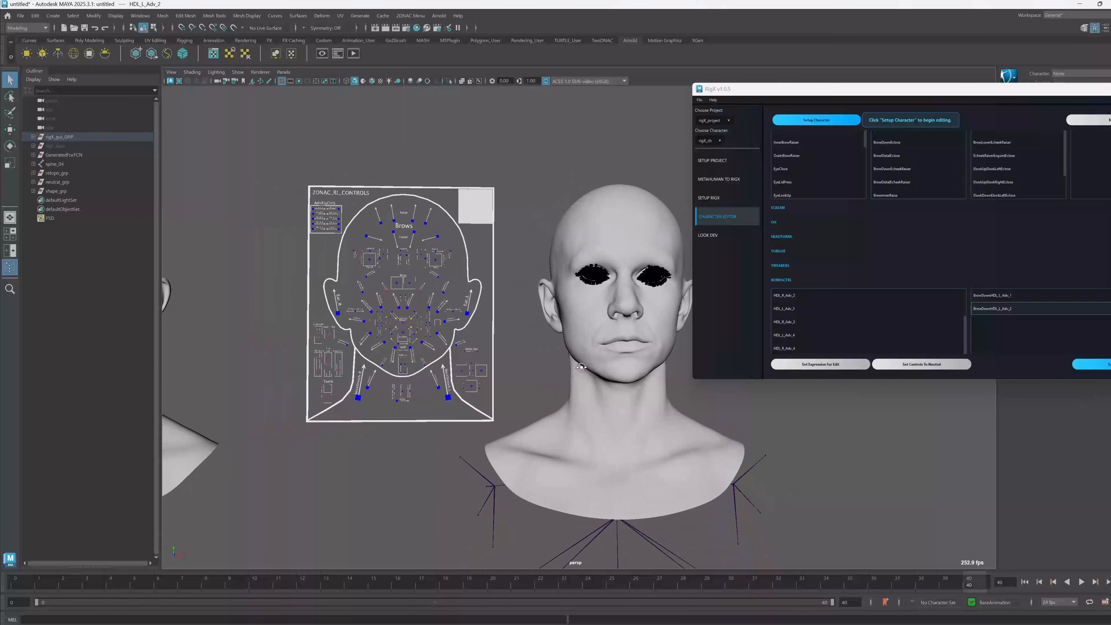
middle_click_drag(620, 400, 585, 394, "alt")
left_click_drag(888, 97, 404, 136)
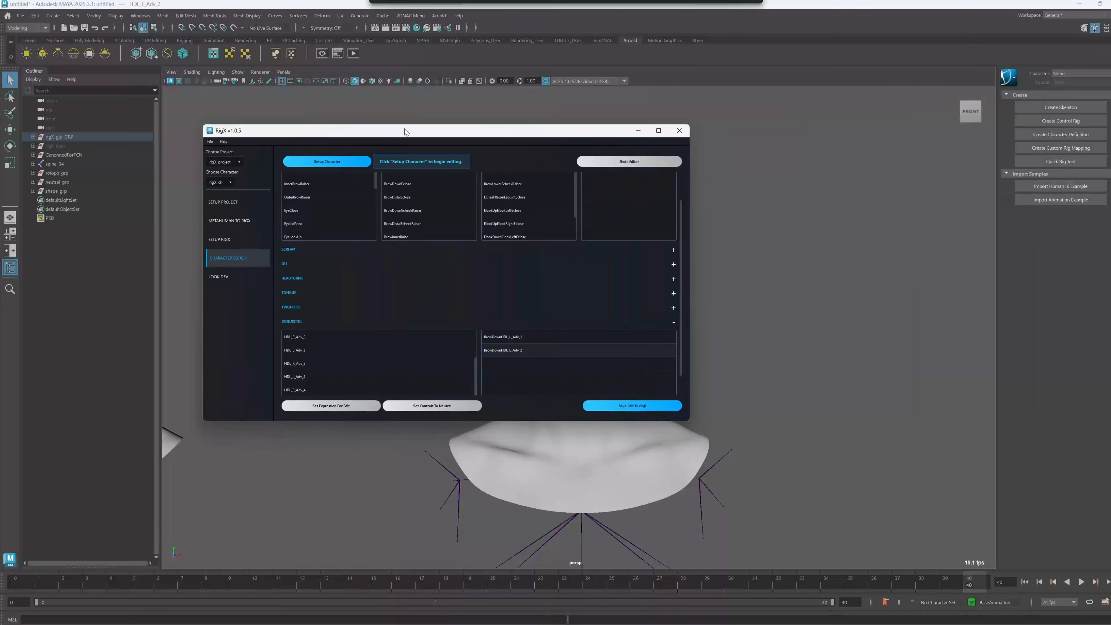
left_click(410, 15)
mouse_move(414, 34)
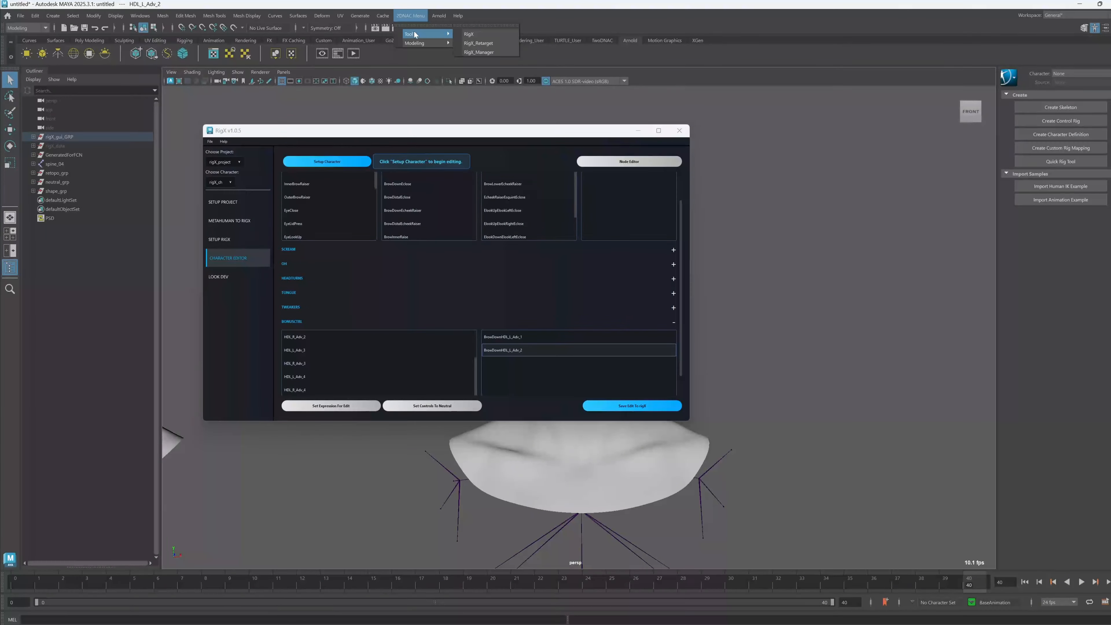
left_click(479, 52)
Step: Remove the BrowRaiser expression from all of rigX_character's DNA files, from rigX_cartilage.bin to rigX_teeth.bin
left_click(807, 236)
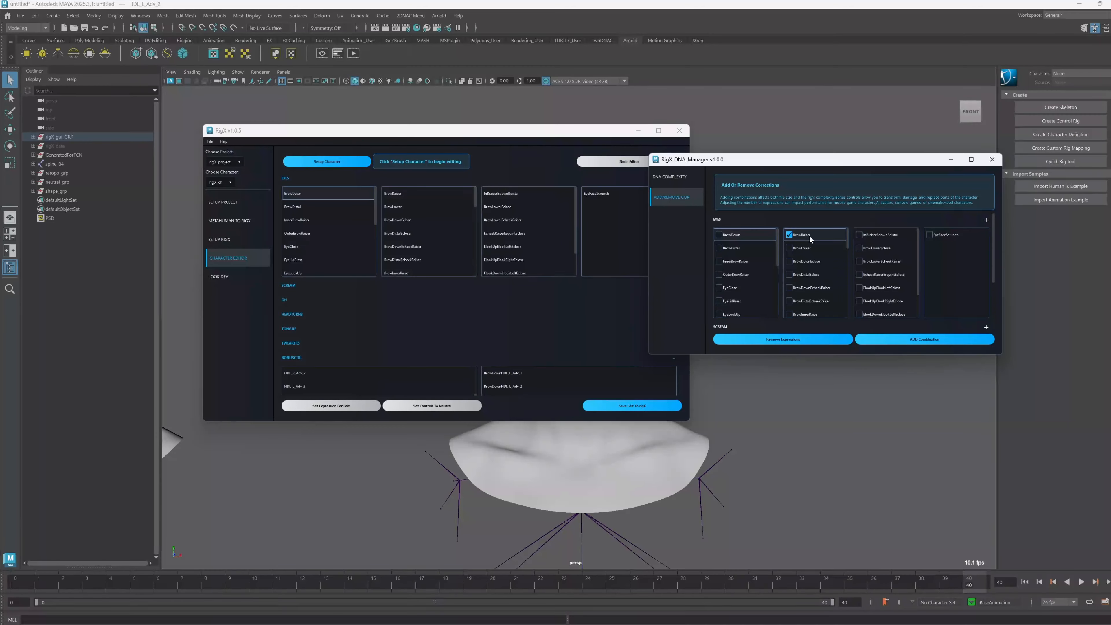
left_click(797, 341)
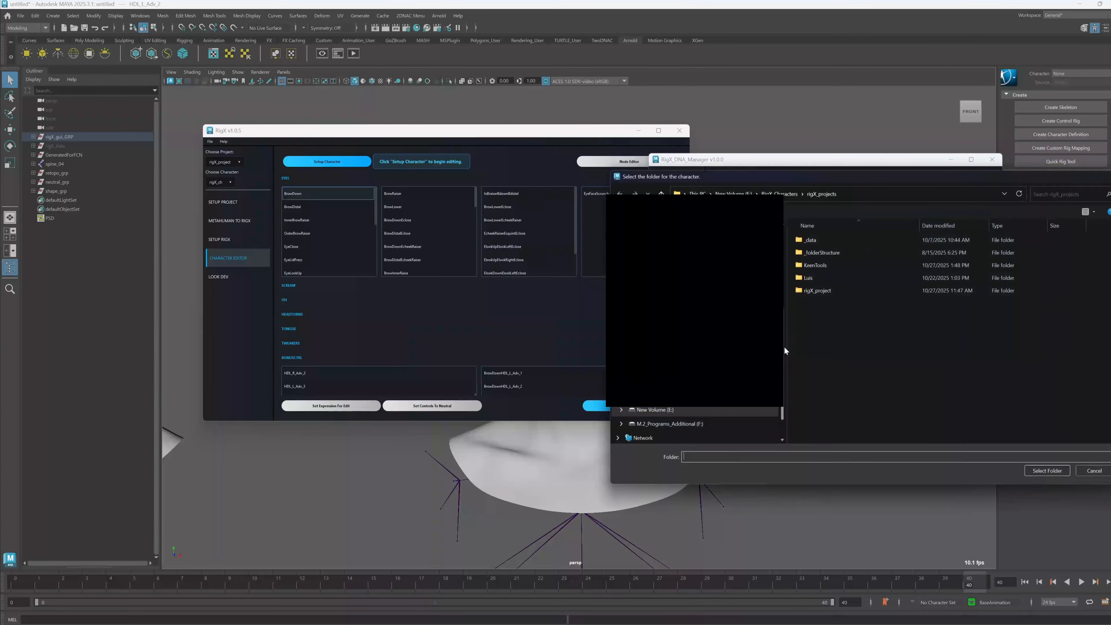
double_click(823, 286)
left_click(1053, 473)
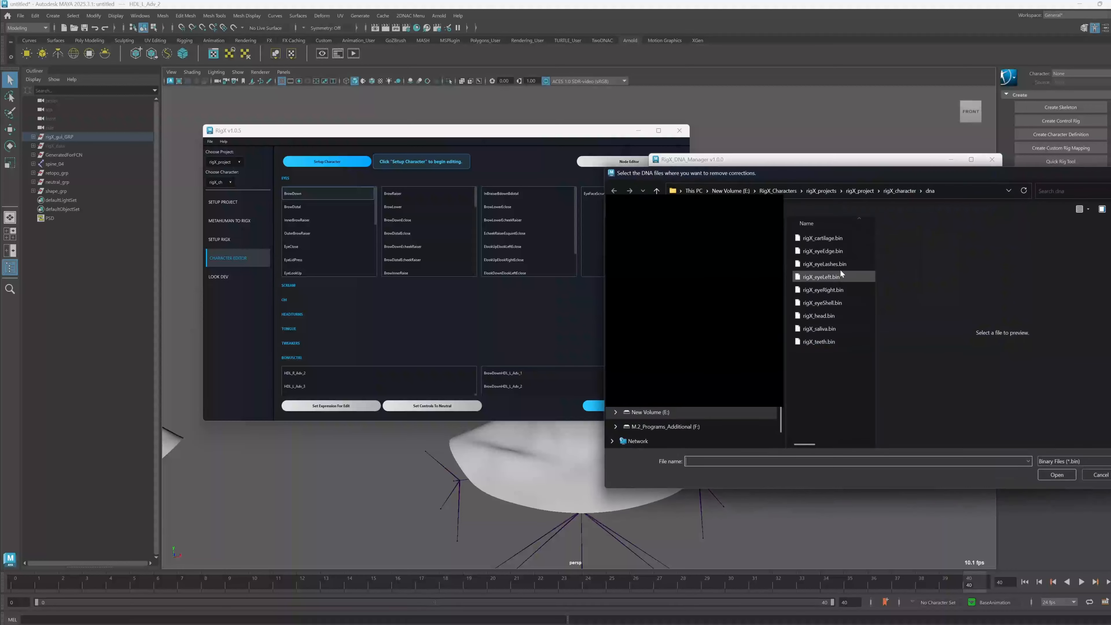
left_click(820, 237)
left_click(820, 341, "shift")
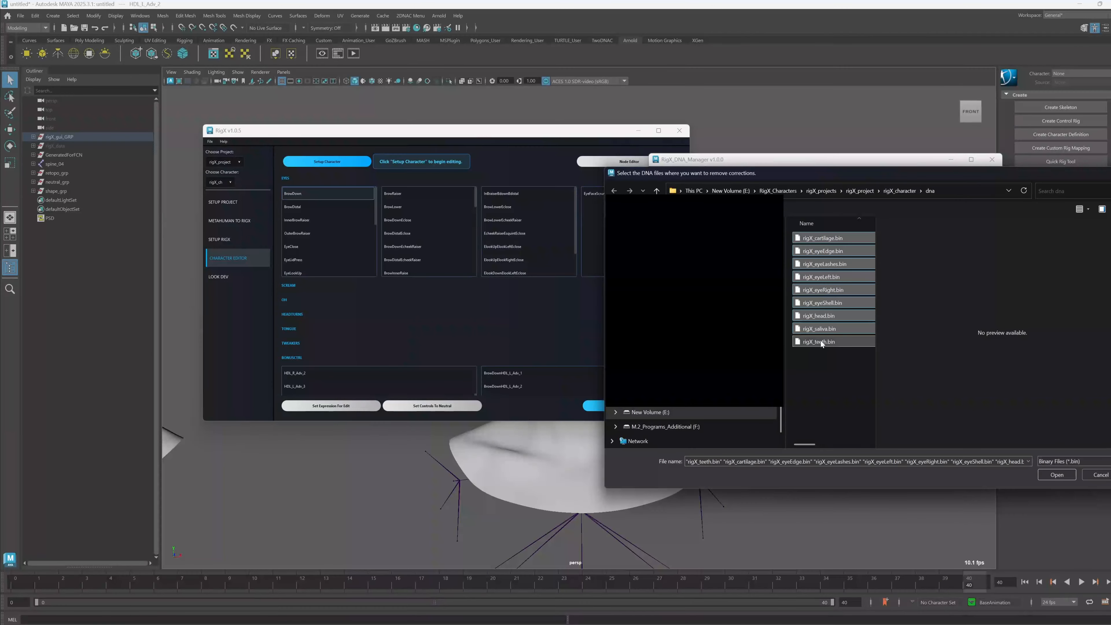
left_click(1053, 473)
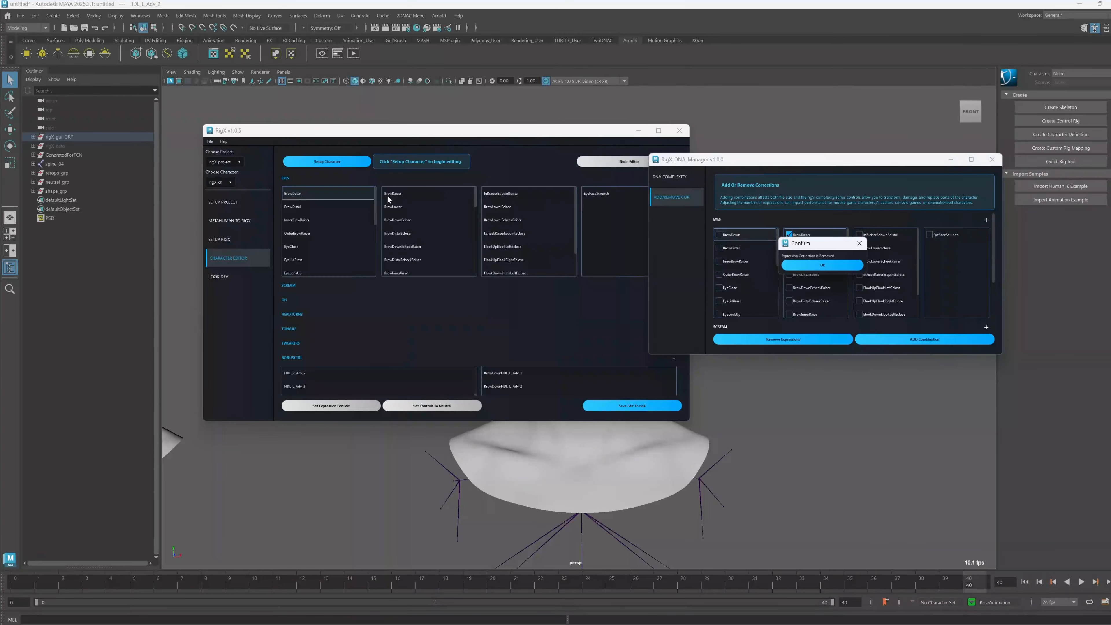
left_click(834, 267)
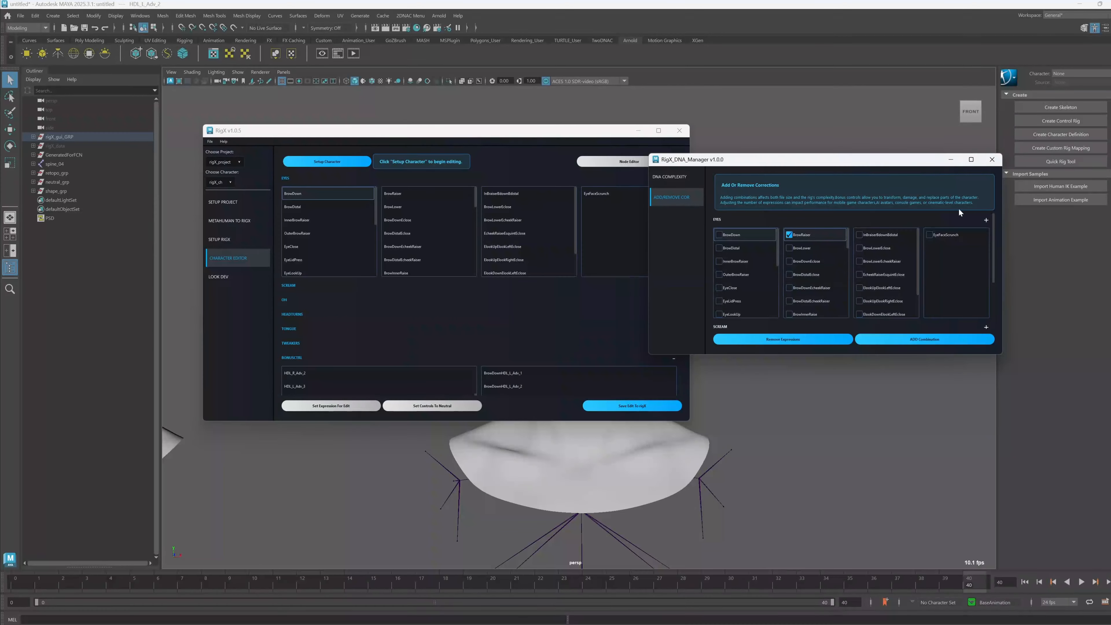
Step: Close the DNA Manager and reload rigX_project to refresh the expression lists, keeping the control board uncovered
left_click(991, 160)
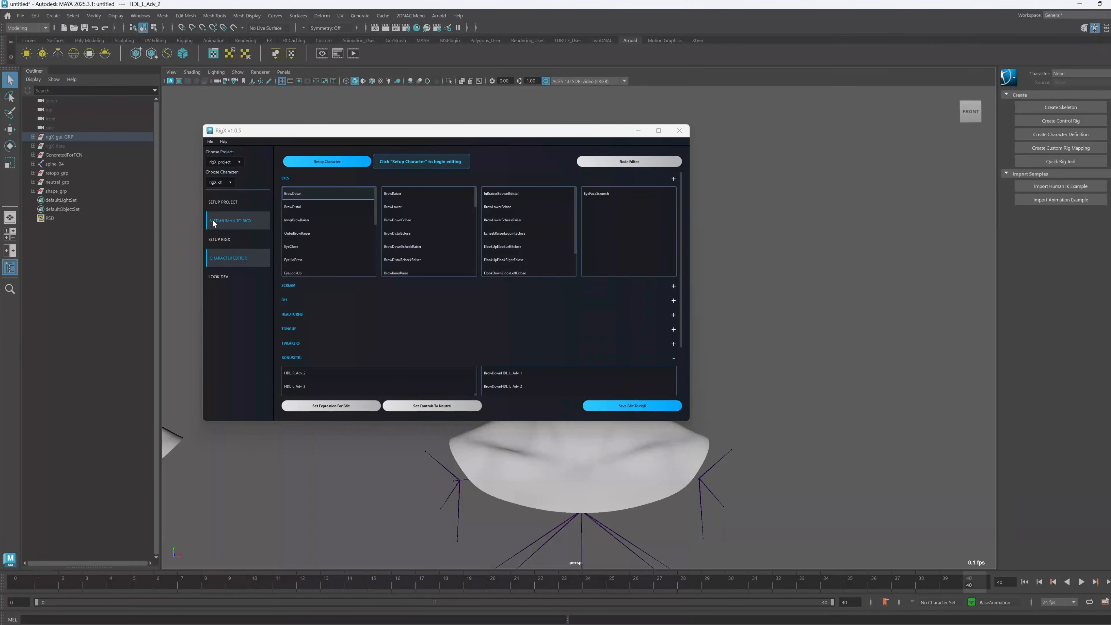
left_click(233, 162)
left_click(222, 190)
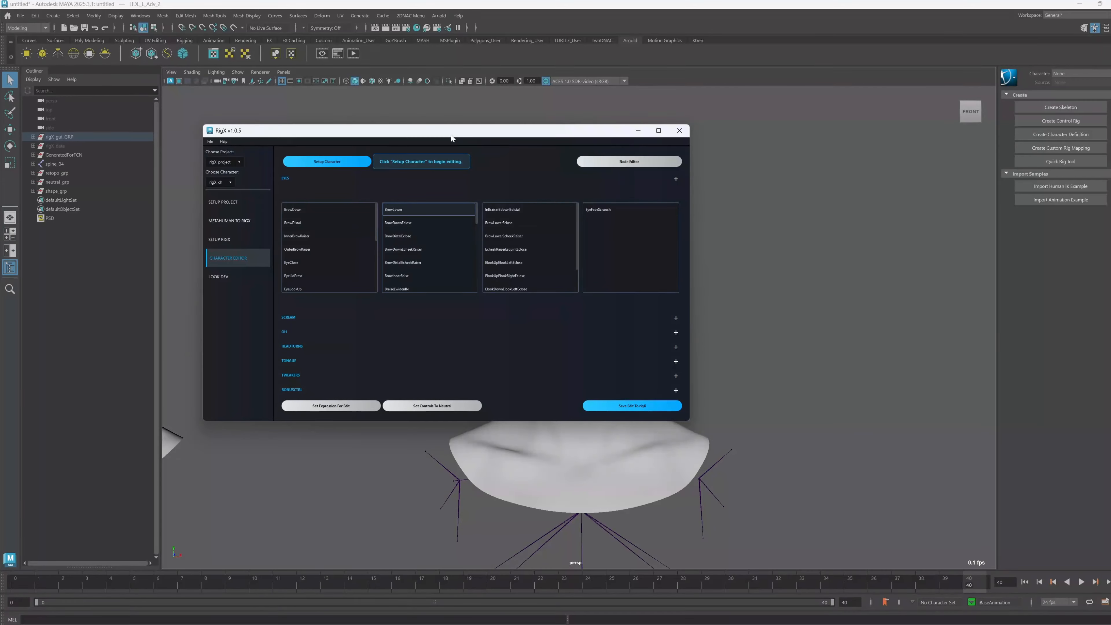
left_click_drag(452, 139, 706, 141)
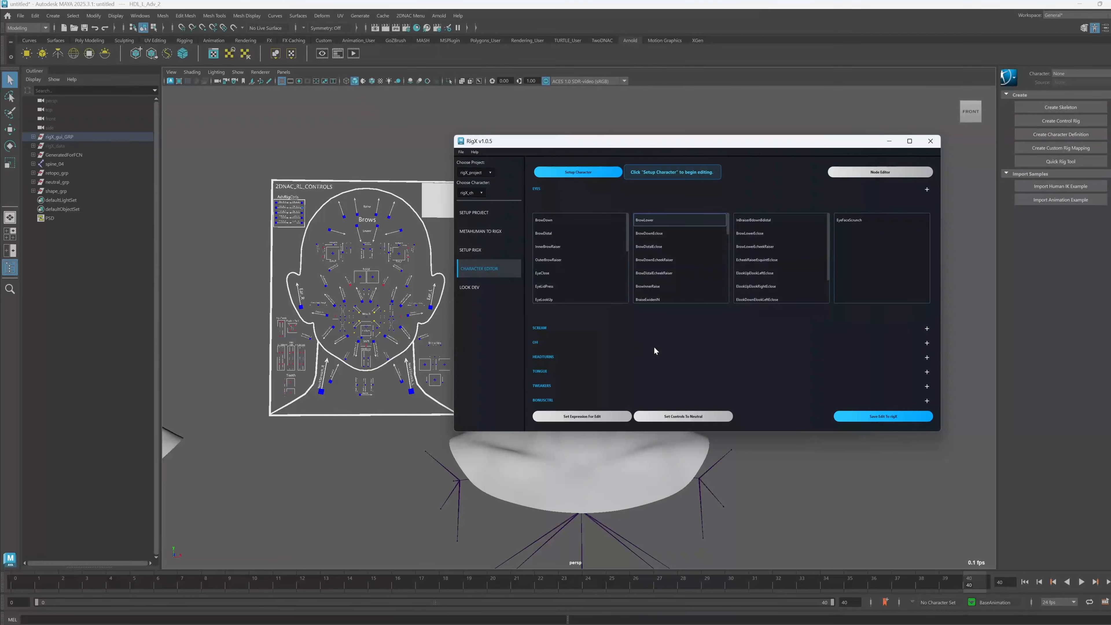
Step: Collapse the EYES expressions and select the AdvRigCtrls on the control board, with the RigX window clear of the head
left_click(537, 190)
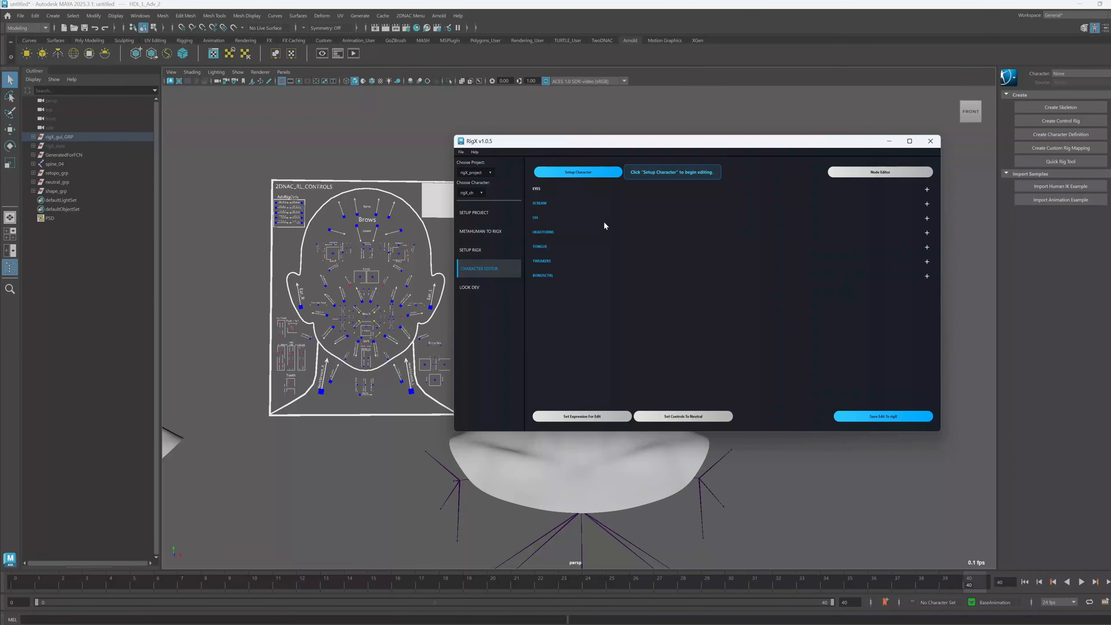
left_click_drag(630, 144, 775, 147)
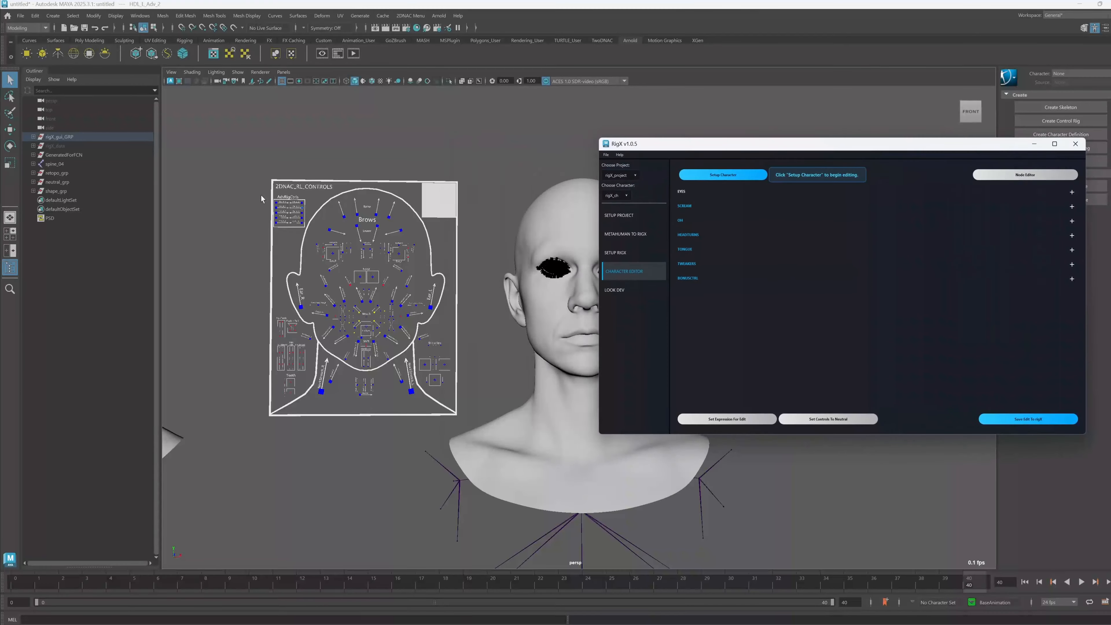
left_click(262, 200)
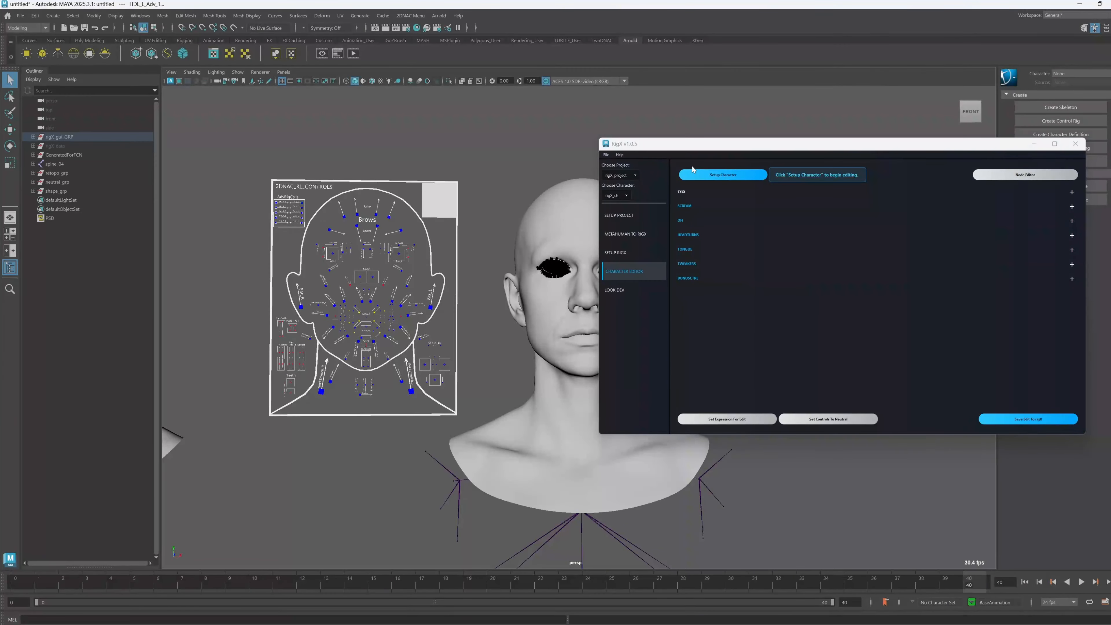
left_click_drag(688, 146, 753, 138)
scroll(542, 325, "down", 4)
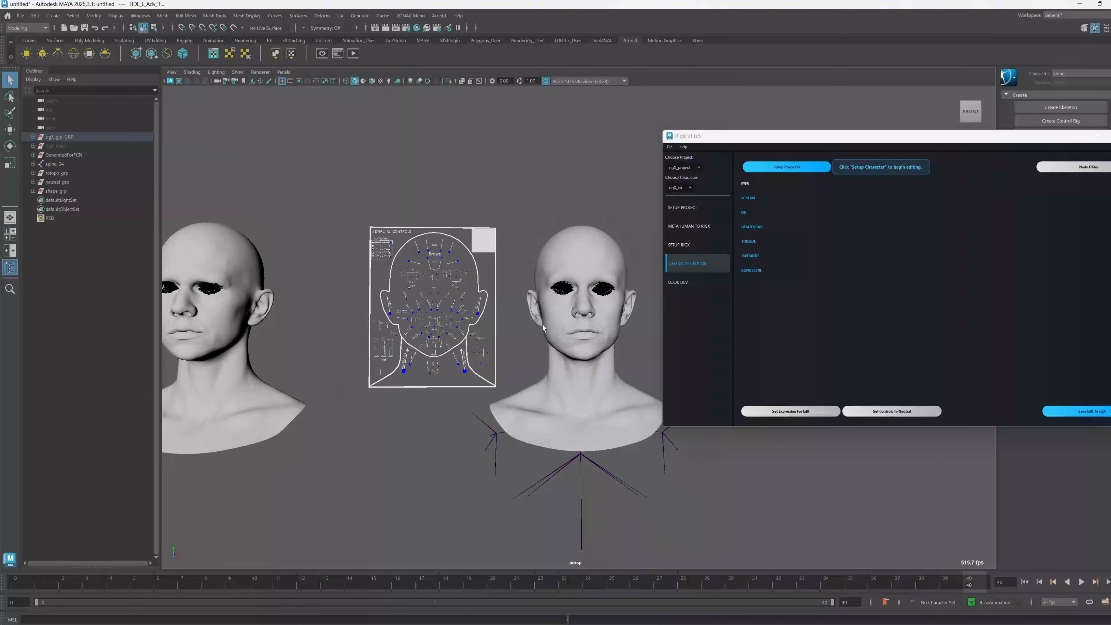
middle_click_drag(542, 324, 508, 317, "alt")
scroll(516, 333, "up", 4)
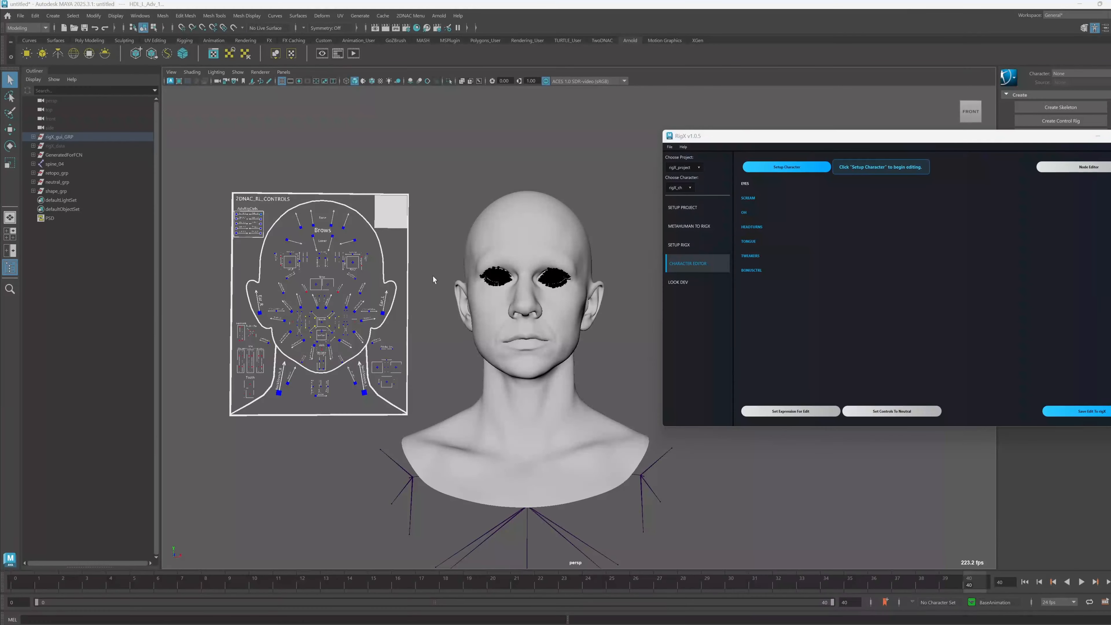
Step: Try moving part of the rigged head mesh head_lod0_mesh_00, undo the move and clear the selection
left_click(530, 215)
right_click_drag(540, 206, 520, 232)
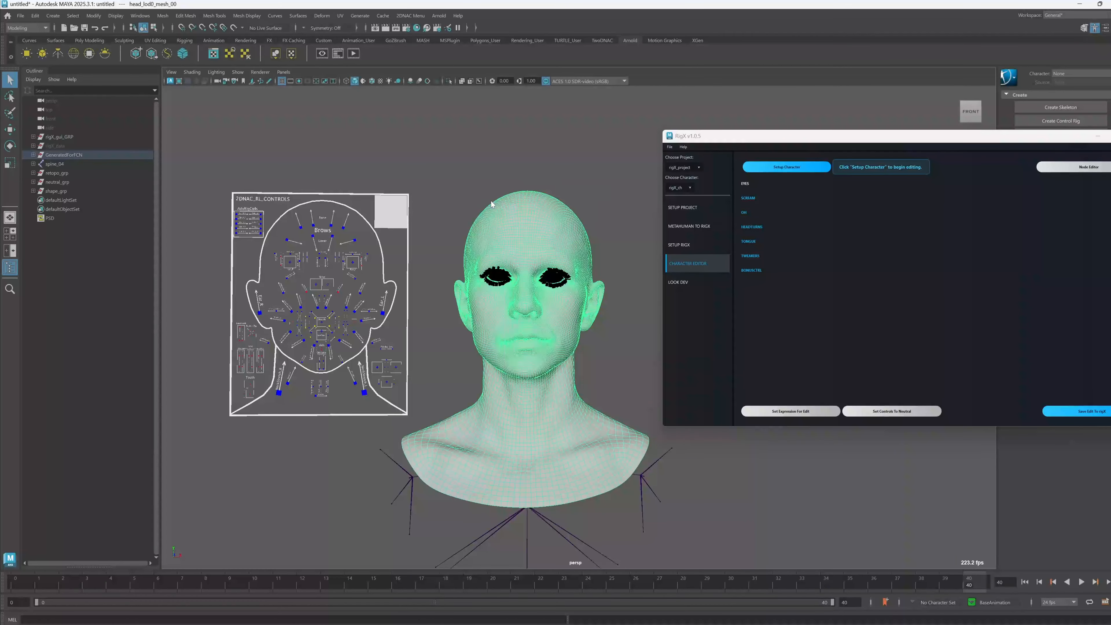
left_click(522, 227)
key("w")
left_click_drag(520, 233, 534, 188, "alt")
key("ctrl+z")
right_click_drag(534, 189, 535, 220)
left_click_drag(535, 220, 534, 295, "alt")
left_click(536, 140)
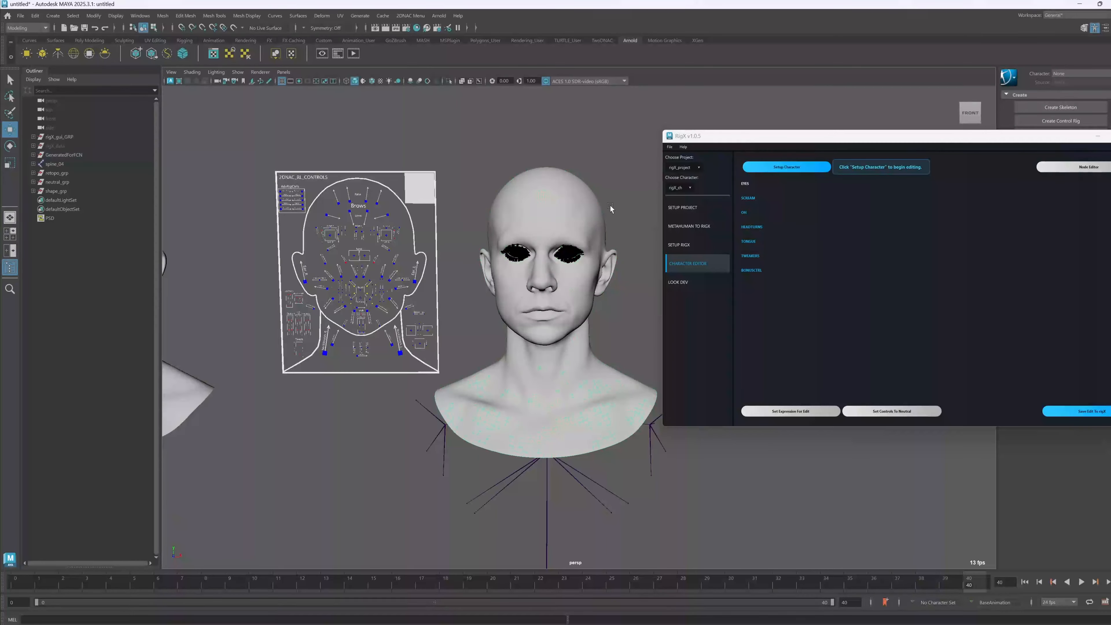
key("q")
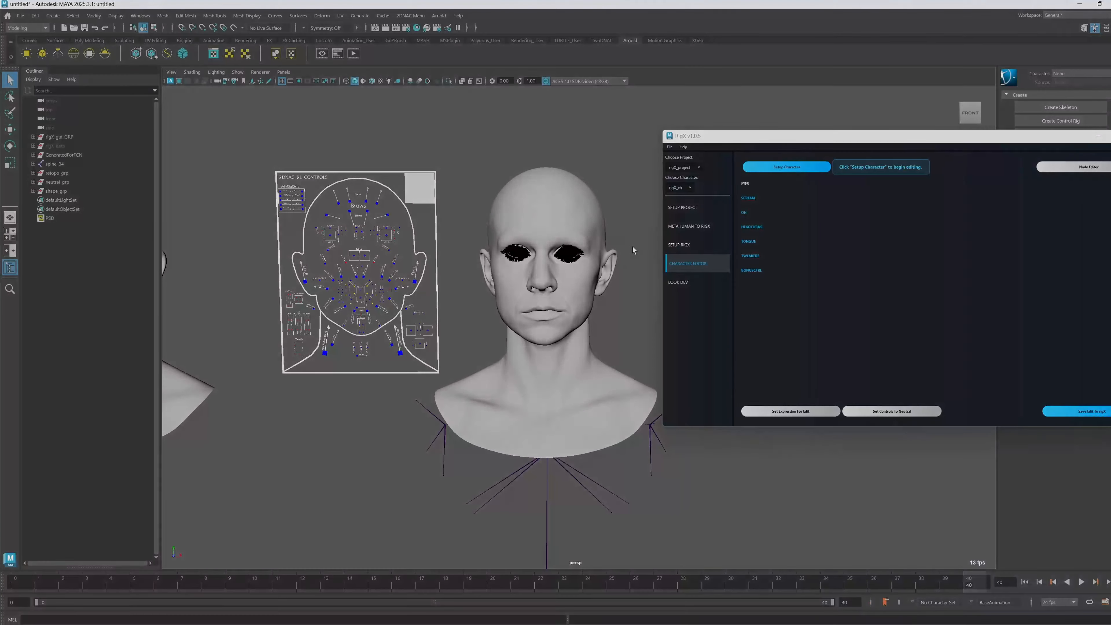